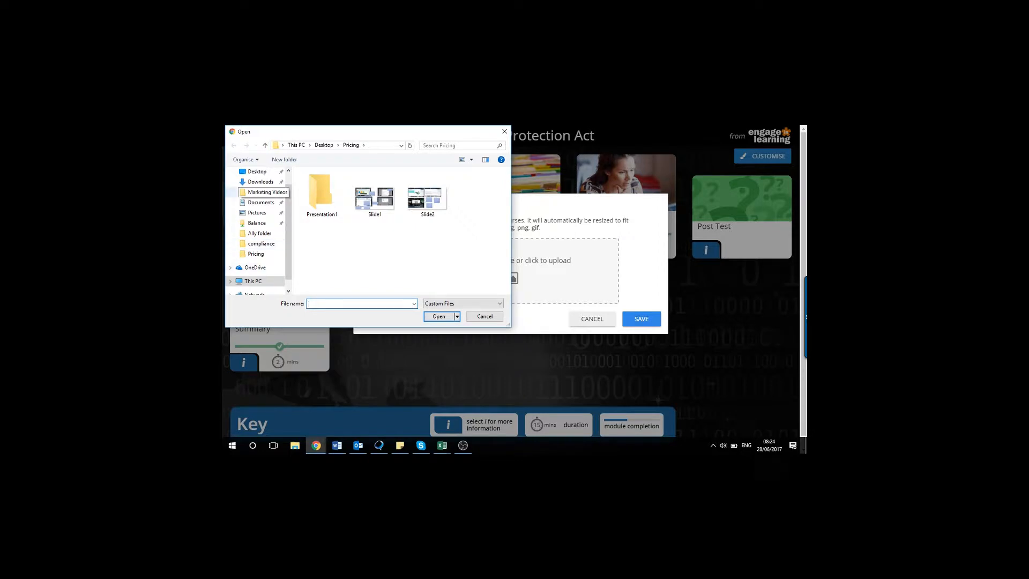
- Cancel the logo upload and start the What is 'Personal Data' page of The Essentials module
{"action": "left_click", "coordinate": [485, 316]}
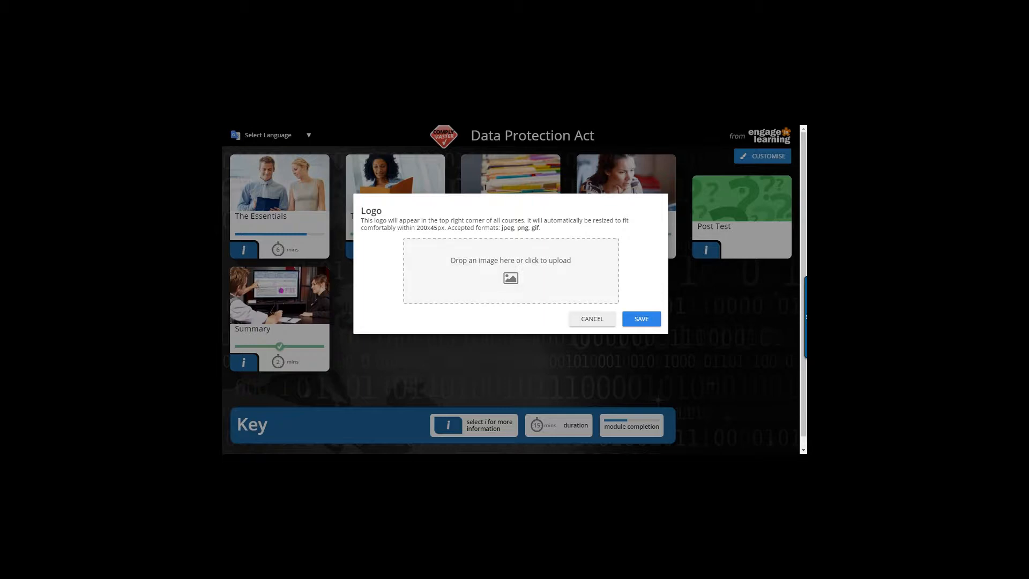
{"action": "left_click", "coordinate": [592, 319]}
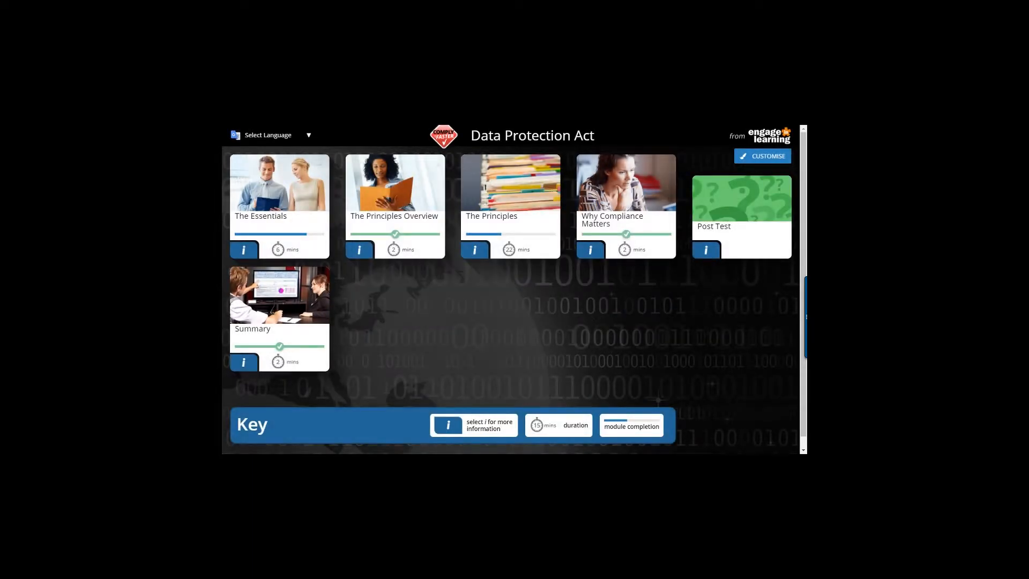
{"action": "left_click", "coordinate": [279, 185]}
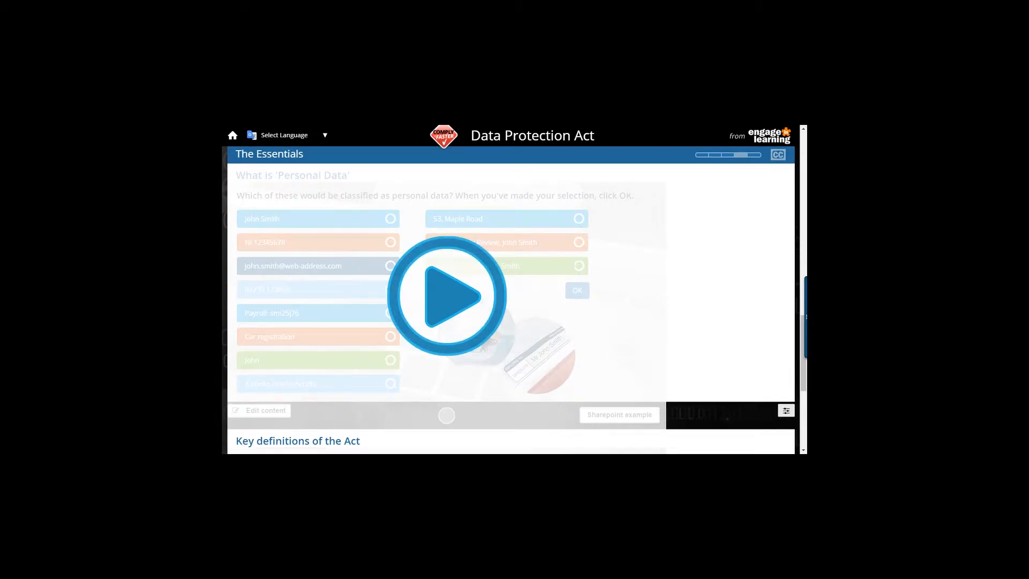
{"action": "left_click", "coordinate": [446, 296]}
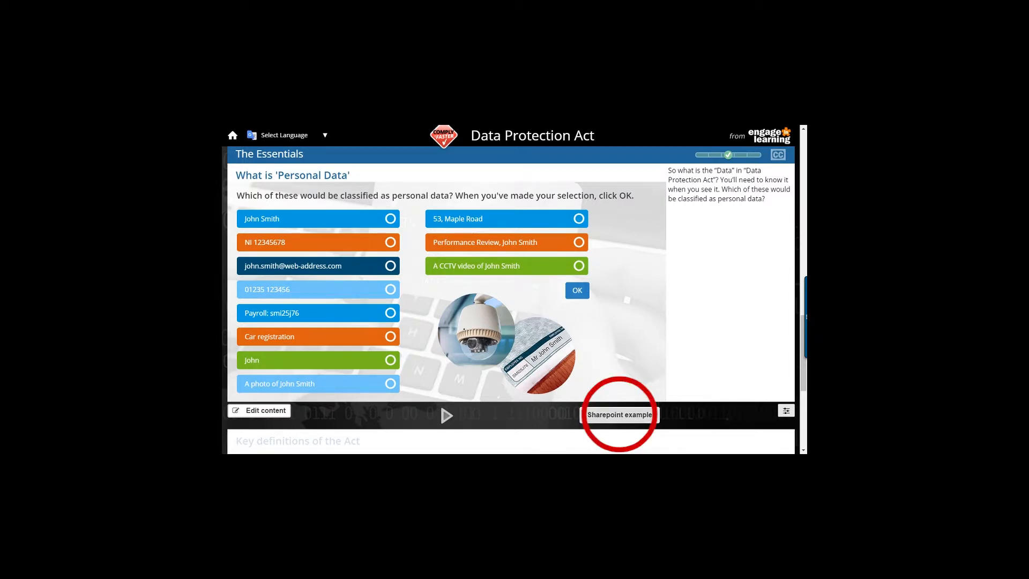
- View the Sharepoint example attached to What is 'Personal Data' and remove that embedded content from the page
{"action": "left_click", "coordinate": [619, 415]}
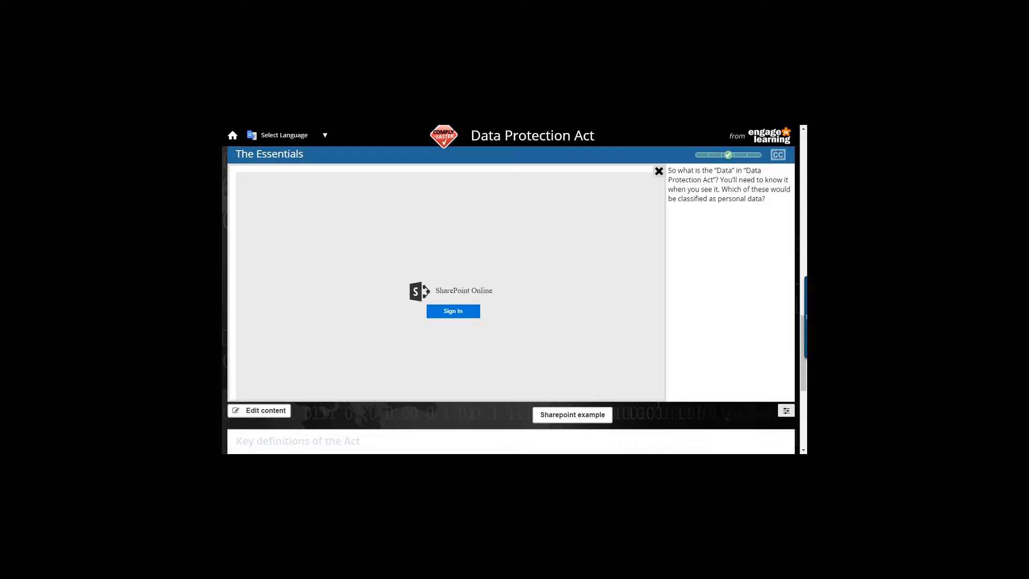
{"action": "left_click", "coordinate": [659, 171]}
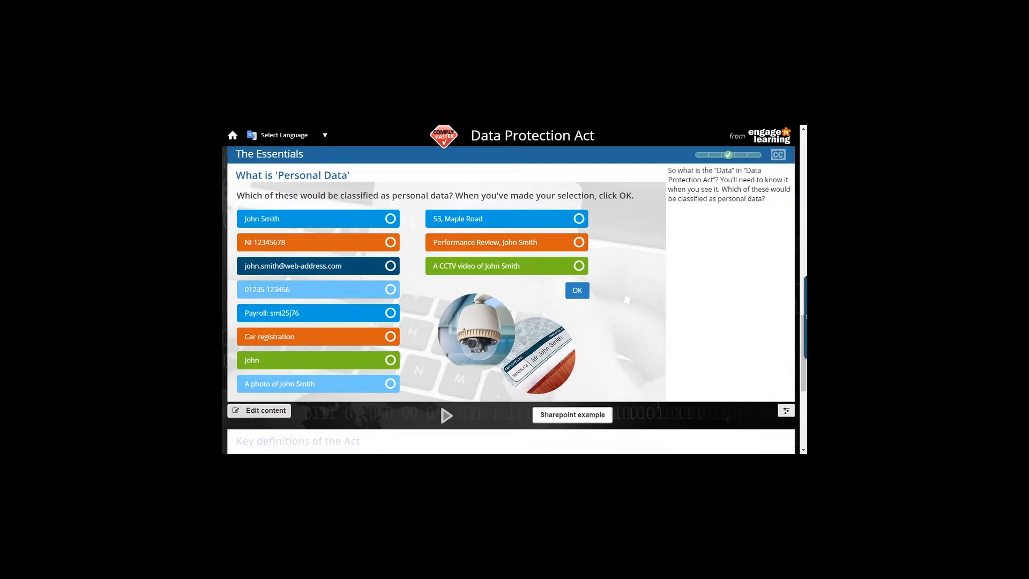
{"action": "left_click", "coordinate": [259, 411]}
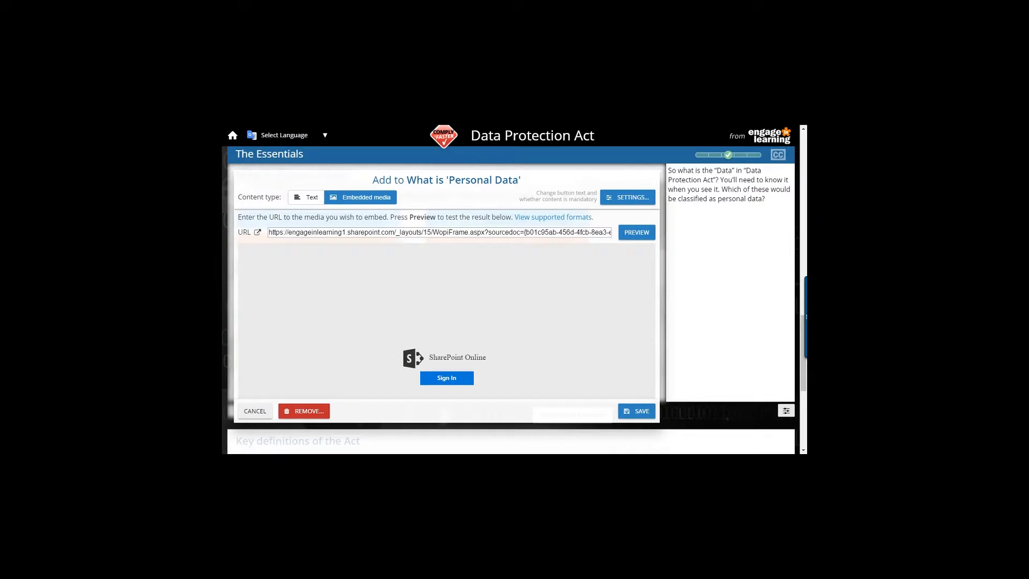
{"action": "left_click", "coordinate": [304, 410]}
{"action": "left_click", "coordinate": [583, 256]}
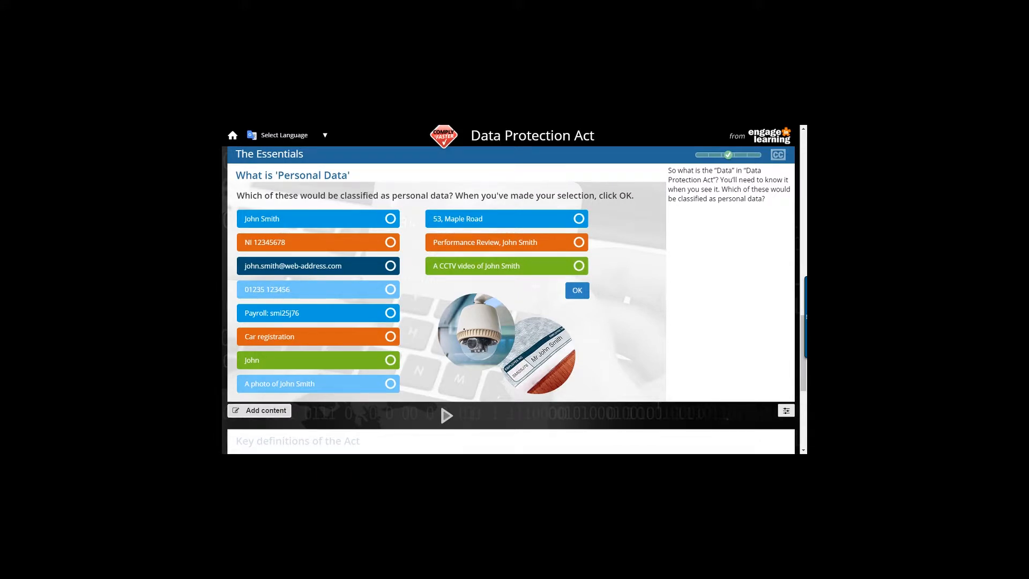
- Add text content to What is 'Personal Data' with the Heading 1 line "This my personal data example:"
{"action": "scroll", "coordinate": [511, 309], "scroll_direction": "down", "scroll_amount": 6}
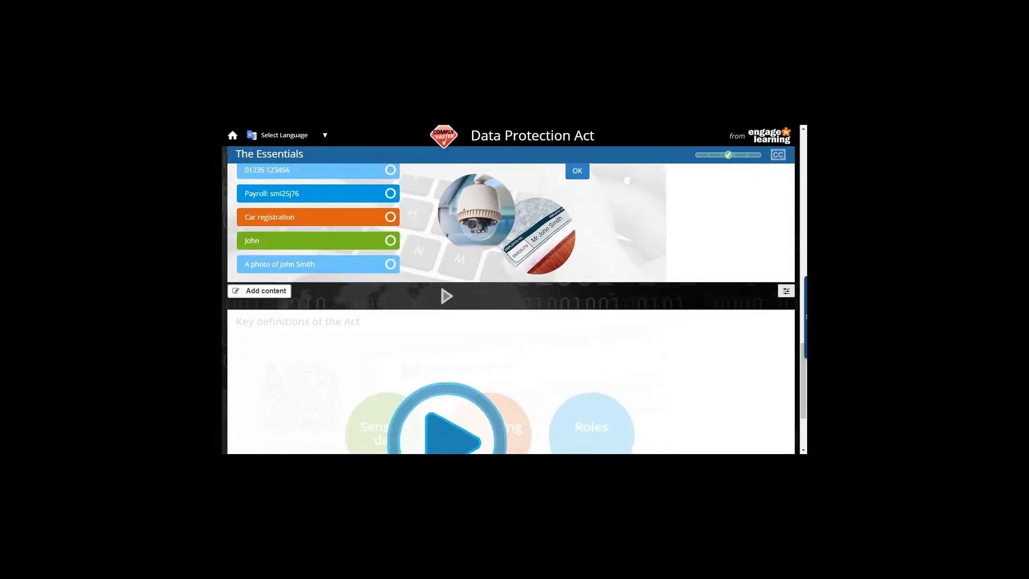
{"action": "scroll", "coordinate": [510, 309], "scroll_direction": "down", "scroll_amount": 2}
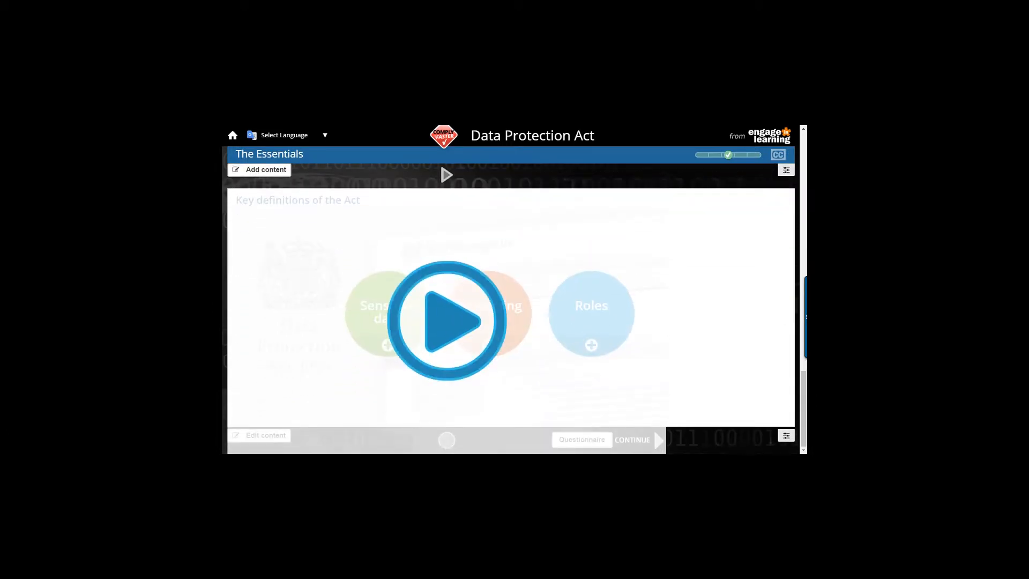
{"action": "scroll", "coordinate": [510, 309], "scroll_direction": "up", "scroll_amount": 8}
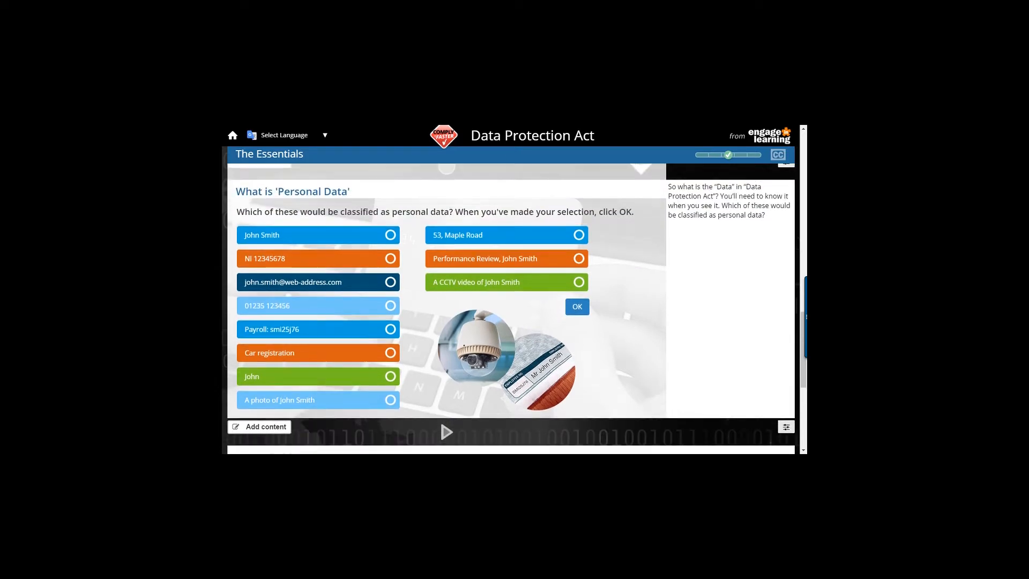
{"action": "left_click", "coordinate": [260, 426]}
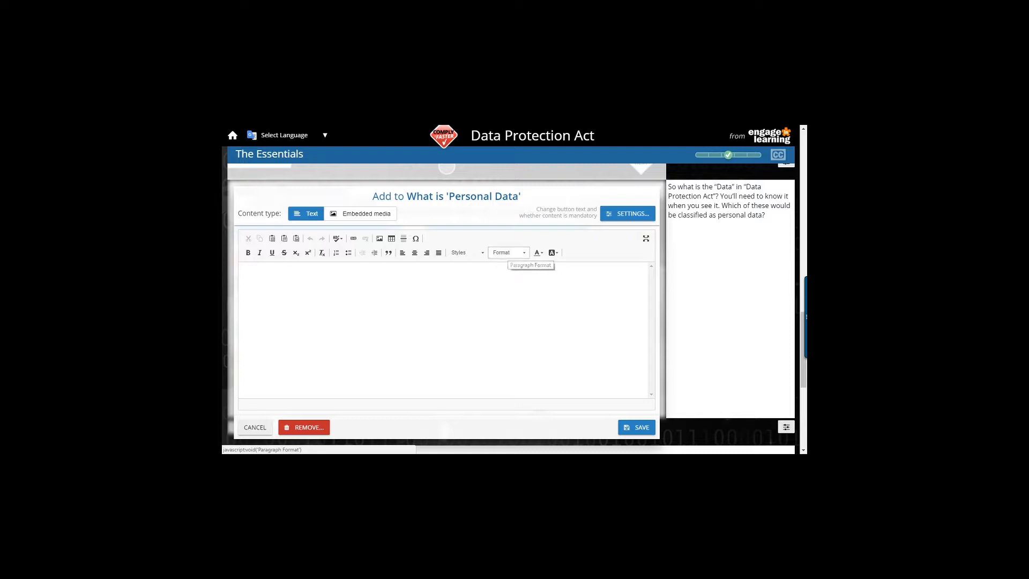
{"action": "left_click", "coordinate": [508, 252]}
{"action": "left_click", "coordinate": [506, 298]}
{"action": "type", "text": "This m"}
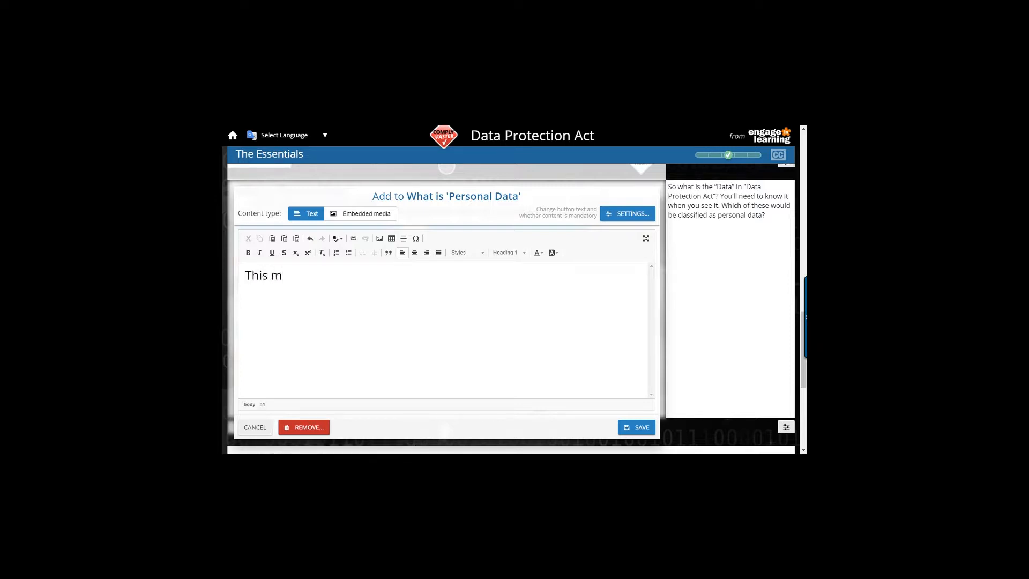
{"action": "type", "text": "y personal data example:"}
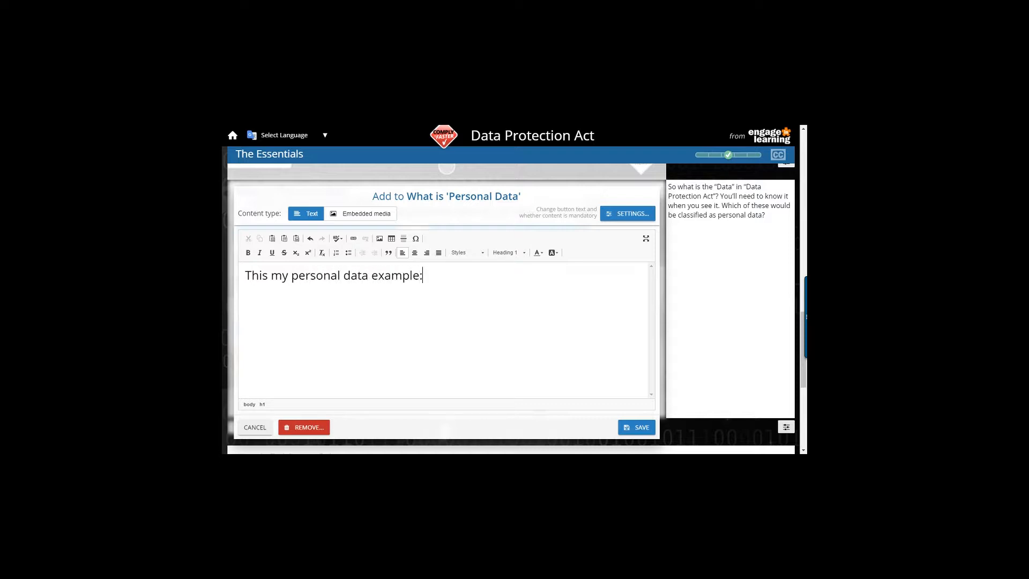
- Add the normal-format line "Text imput here...." below the heading
{"action": "key", "text": "Return"}
{"action": "left_click", "coordinate": [538, 253]}
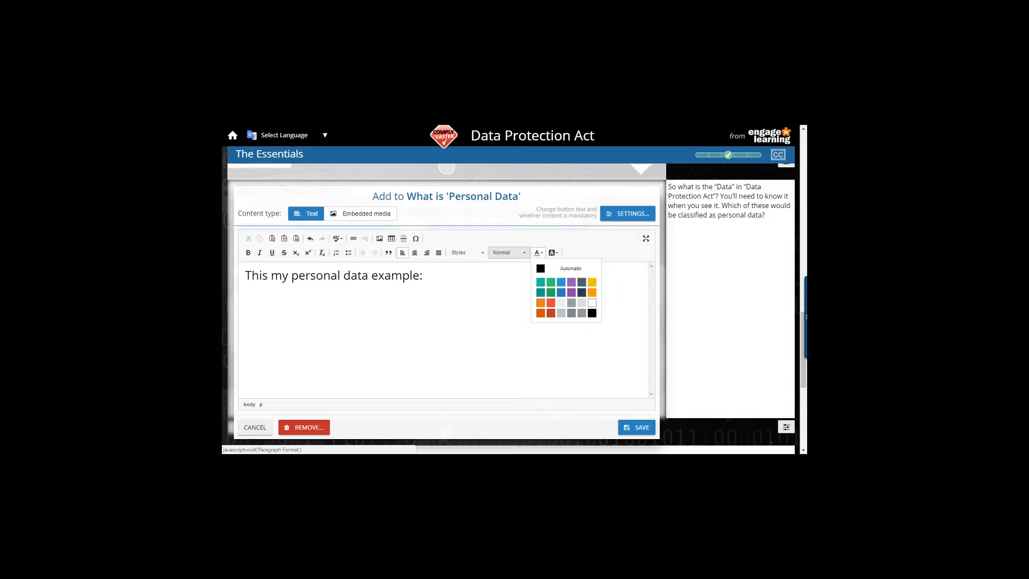
{"action": "left_click", "coordinate": [509, 253]}
{"action": "key", "text": "Escape"}
{"action": "type", "text": "Text imput"}
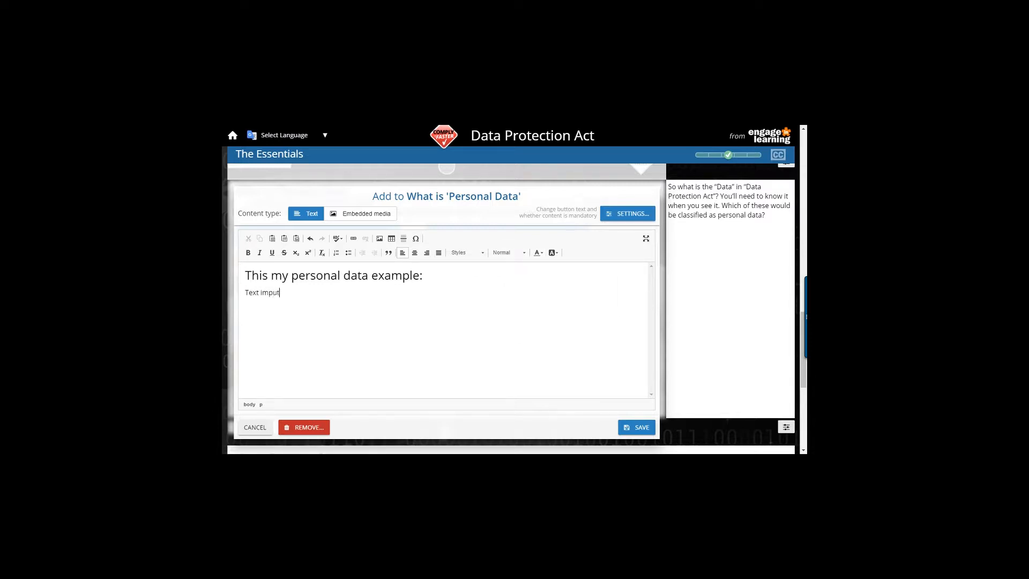
{"action": "type", "text": " here...."}
- Centre the "Text imput here...." line and insert a horizontal line below it
{"action": "left_click_drag", "start_coordinate": [306, 292], "coordinate": [244, 292]}
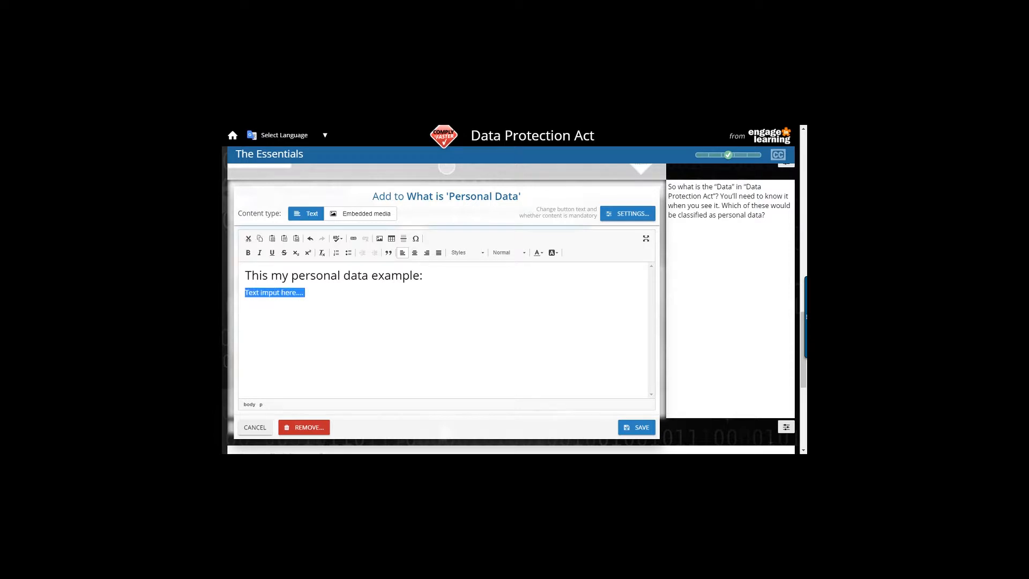
{"action": "left_click", "coordinate": [414, 253]}
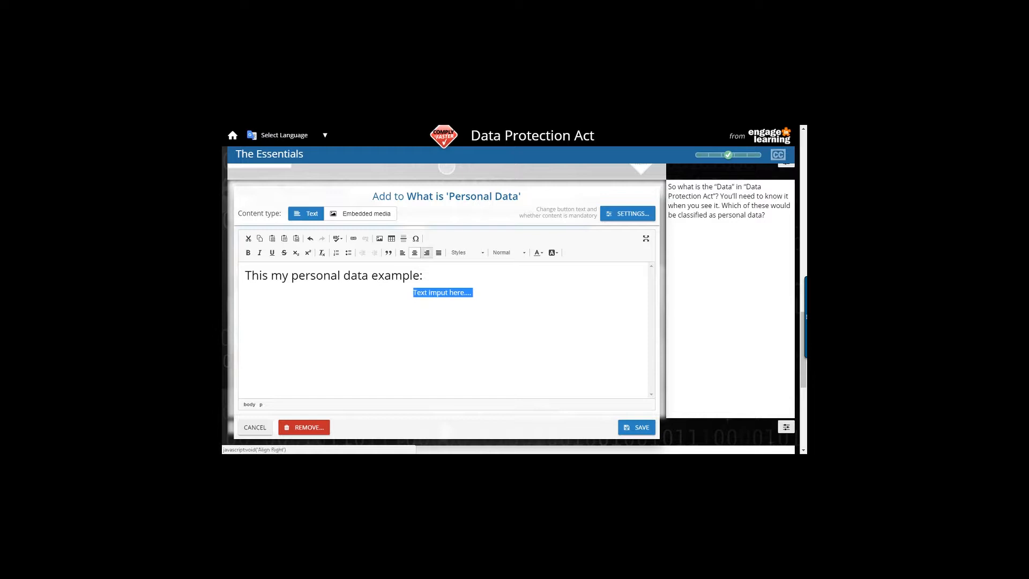
{"action": "left_click", "coordinate": [473, 293]}
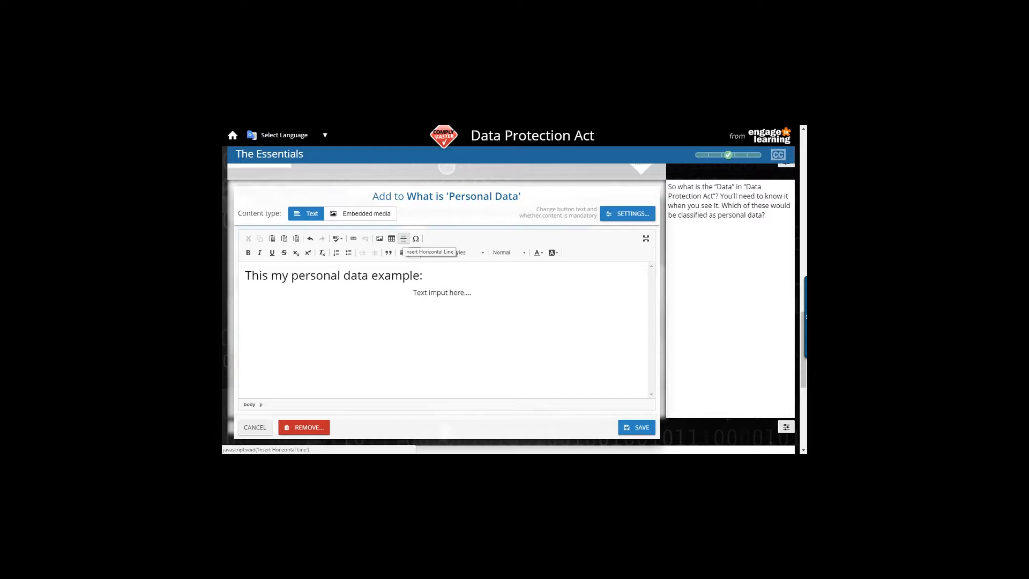
{"action": "left_click", "coordinate": [404, 240]}
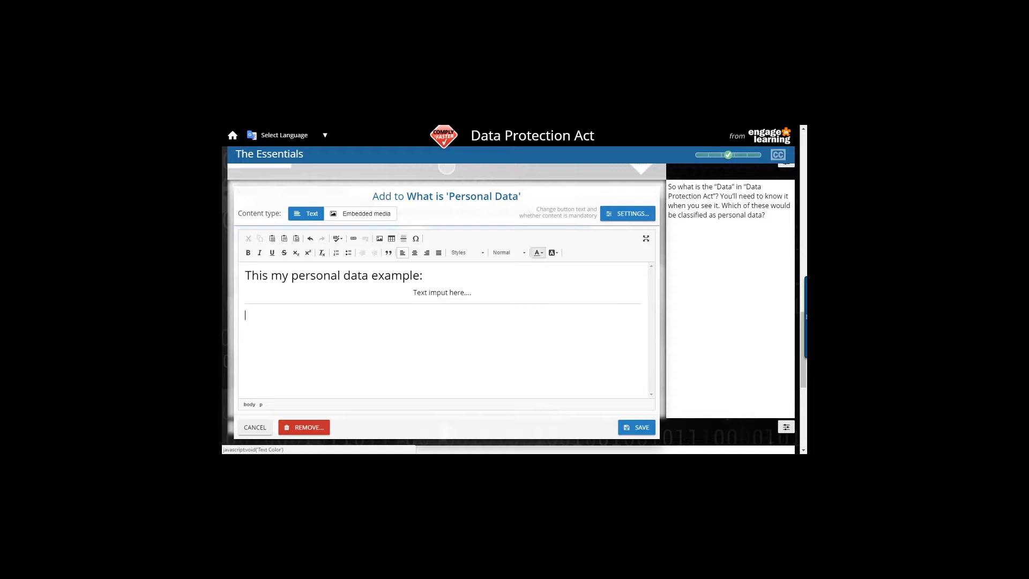
{"action": "left_click", "coordinate": [537, 252]}
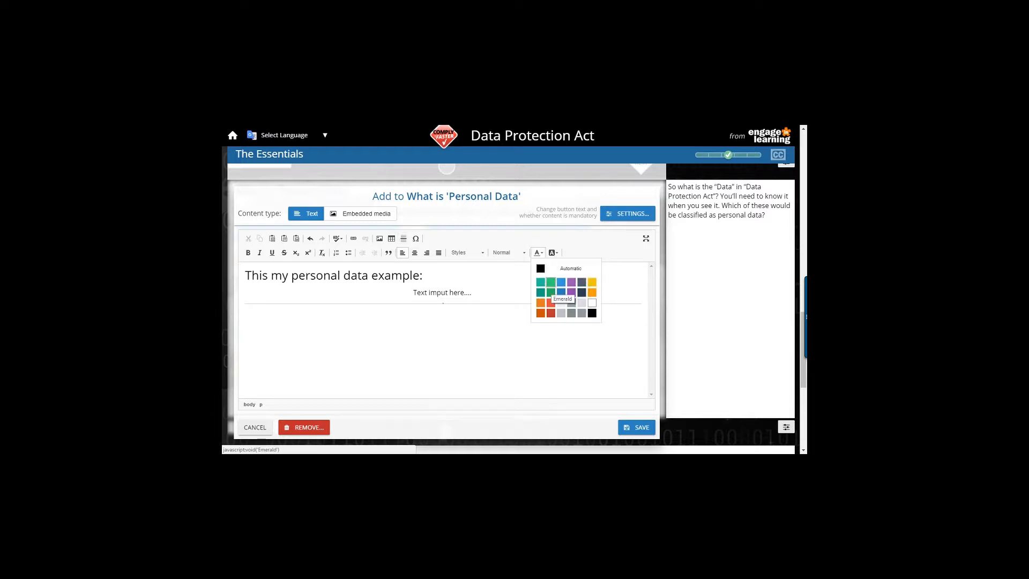
{"action": "left_click", "coordinate": [553, 252]}
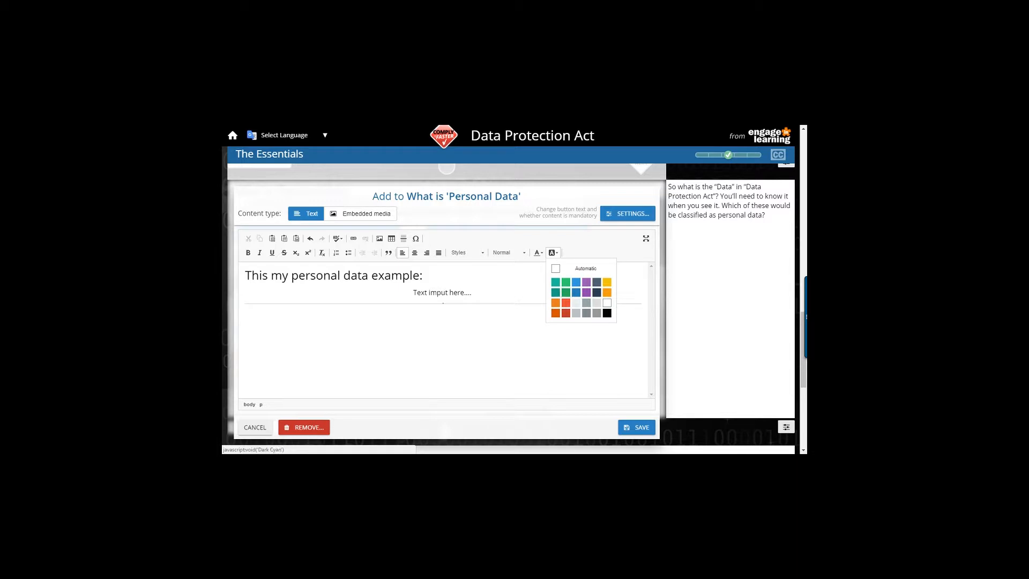
{"action": "left_click", "coordinate": [499, 328]}
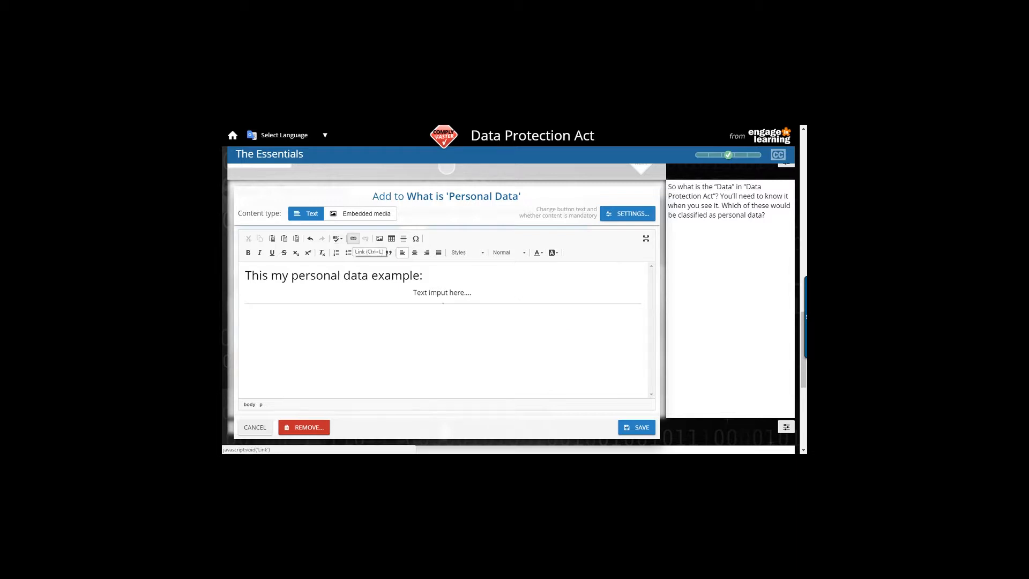
{"action": "left_click", "coordinate": [353, 238]}
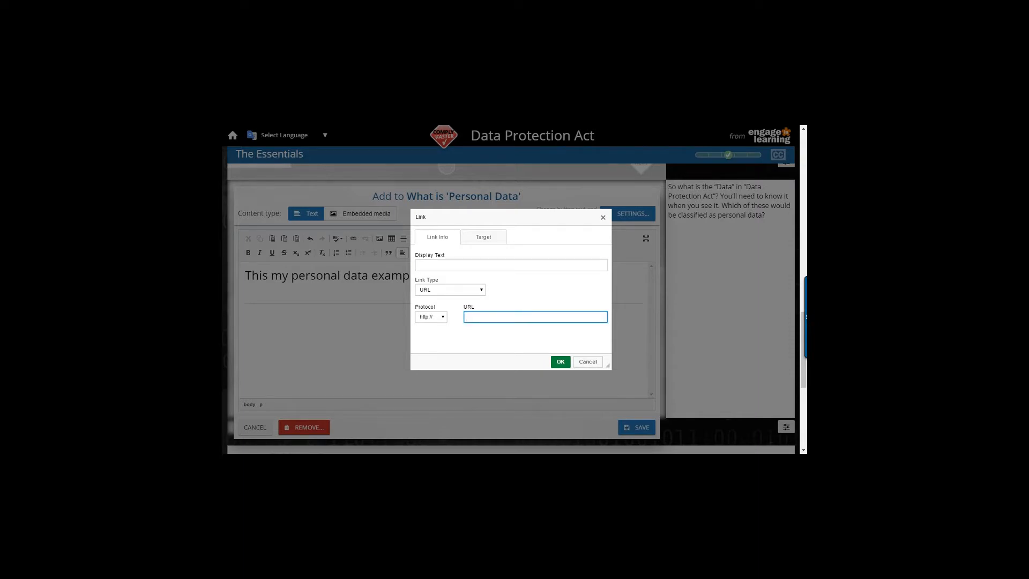
{"action": "type", "text": "www.engageinlearning.com"}
{"action": "left_click", "coordinate": [511, 265]}
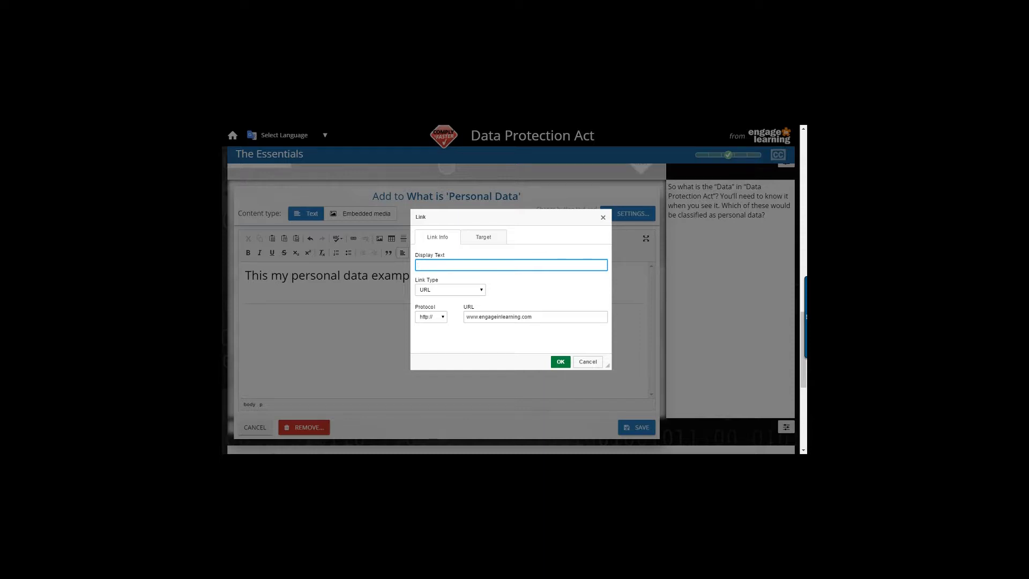
{"action": "type", "text": "lick her"}
{"action": "type", "text": "e our website"}
{"action": "key", "text": "Return"}
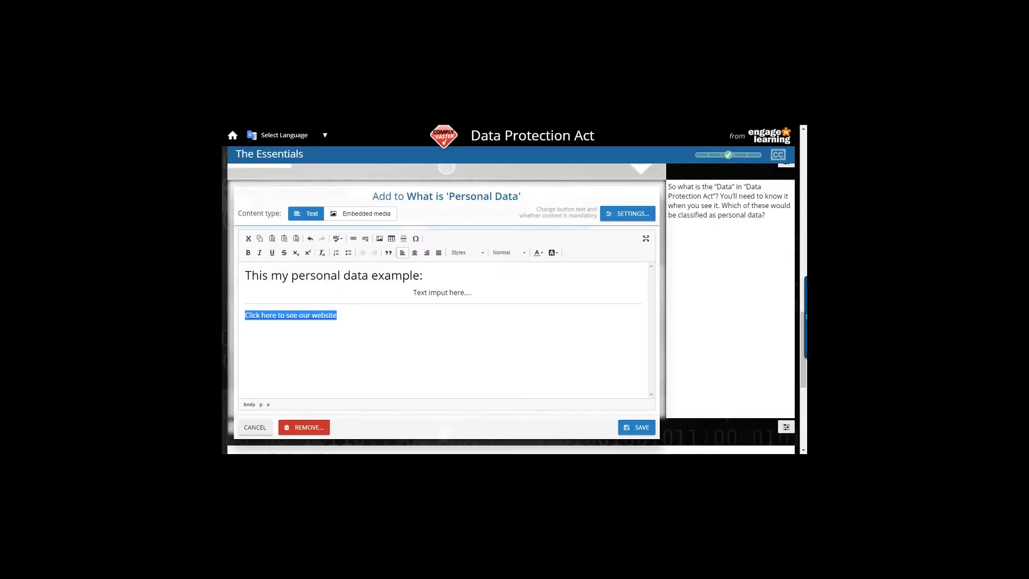
{"action": "left_click", "coordinate": [442, 312]}
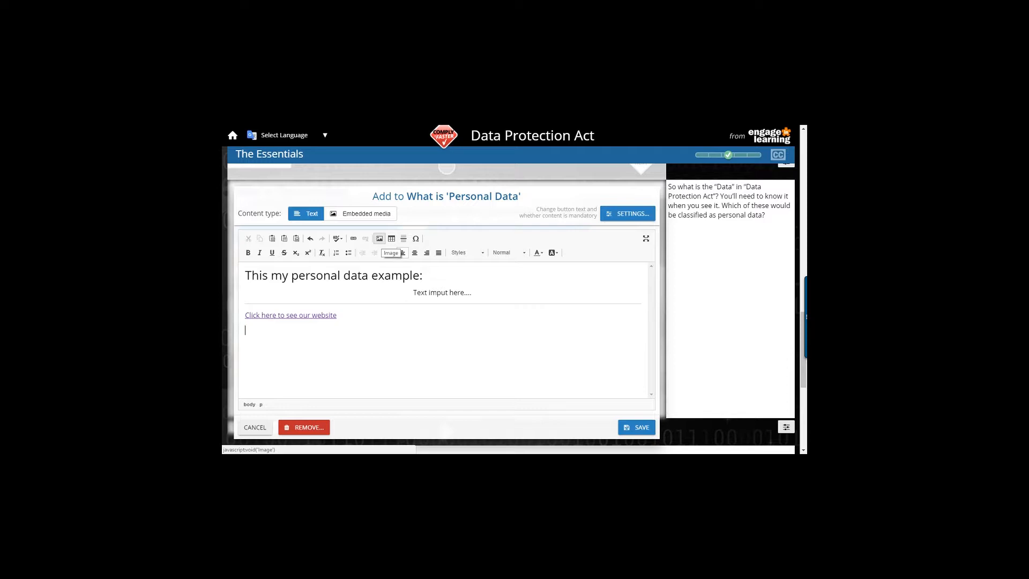
- Copy the web address of the Totara platinum partner logo from the Learning Management Options page and return to the full-screen content editor
{"action": "left_click", "coordinate": [379, 238]}
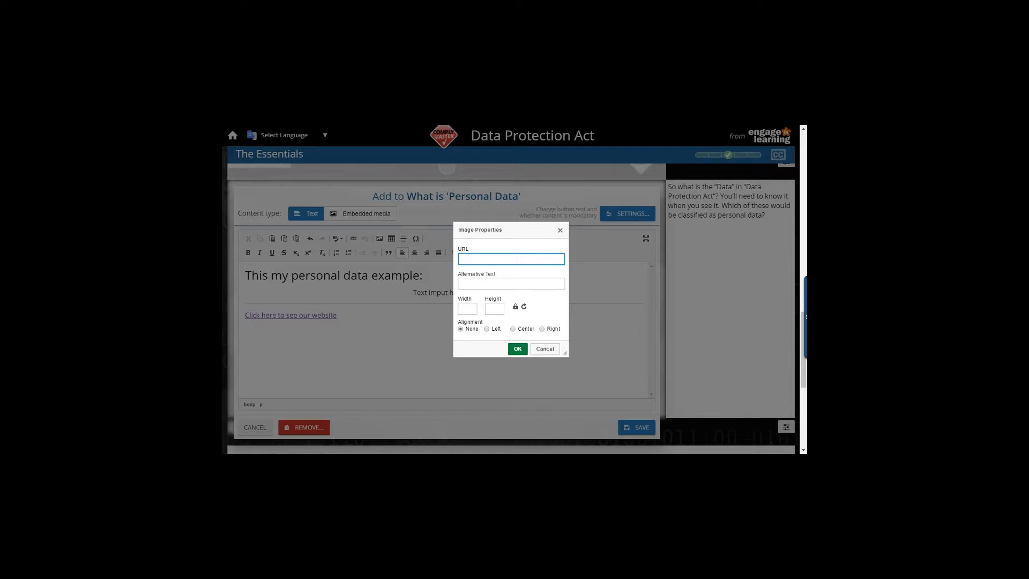
{"action": "key", "text": "Escape"}
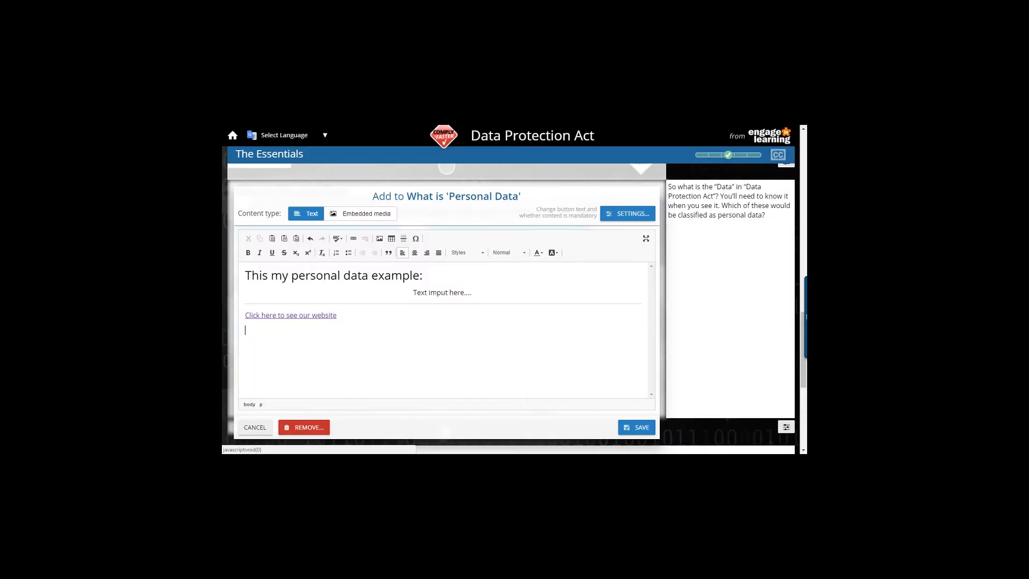
{"action": "key", "text": "F11"}
{"action": "key", "text": "ctrl+Tab"}
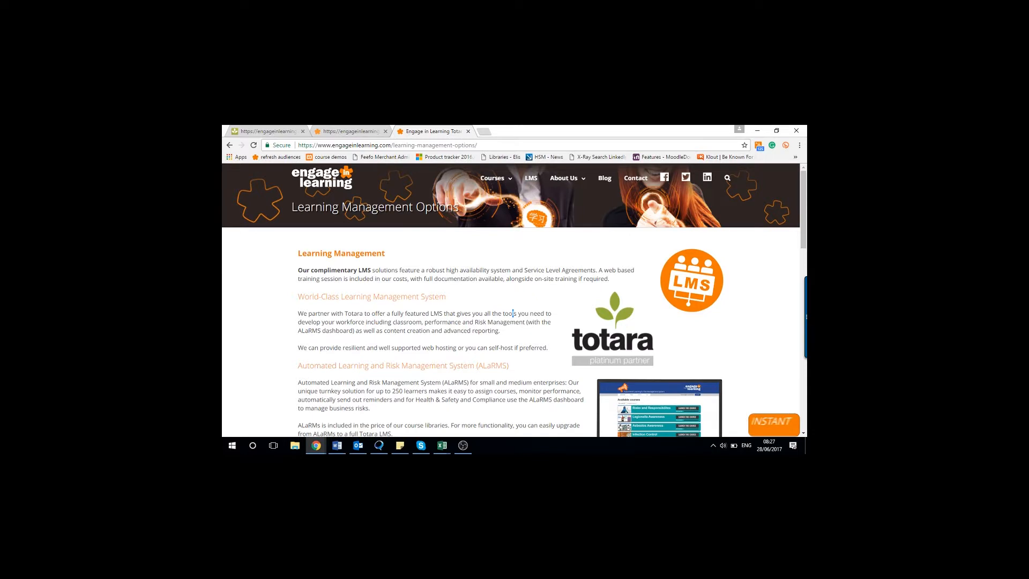
{"action": "right_click", "coordinate": [614, 315]}
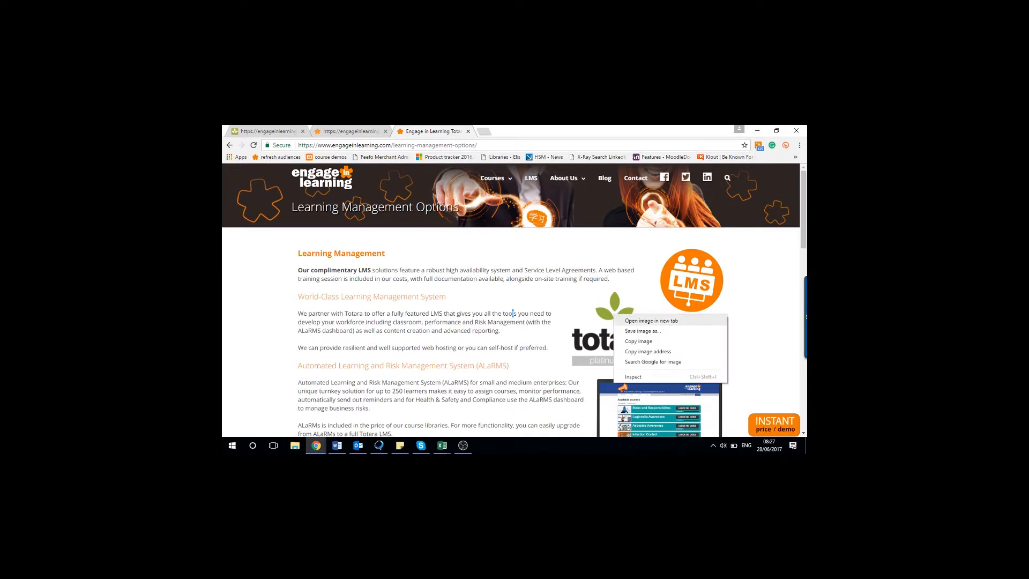
{"action": "left_click", "coordinate": [643, 320]}
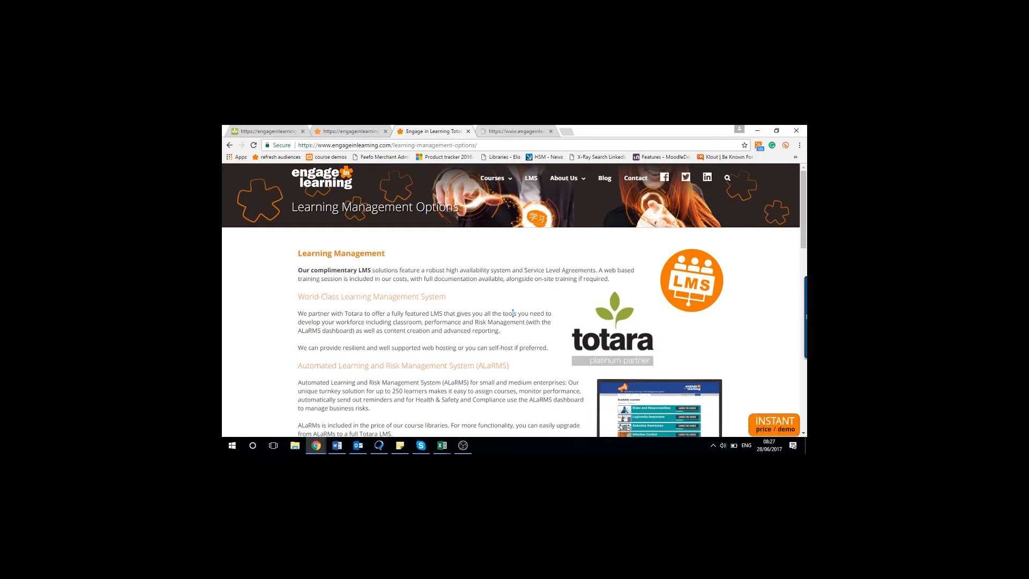
{"action": "left_click", "coordinate": [513, 131]}
{"action": "left_click", "coordinate": [413, 145]}
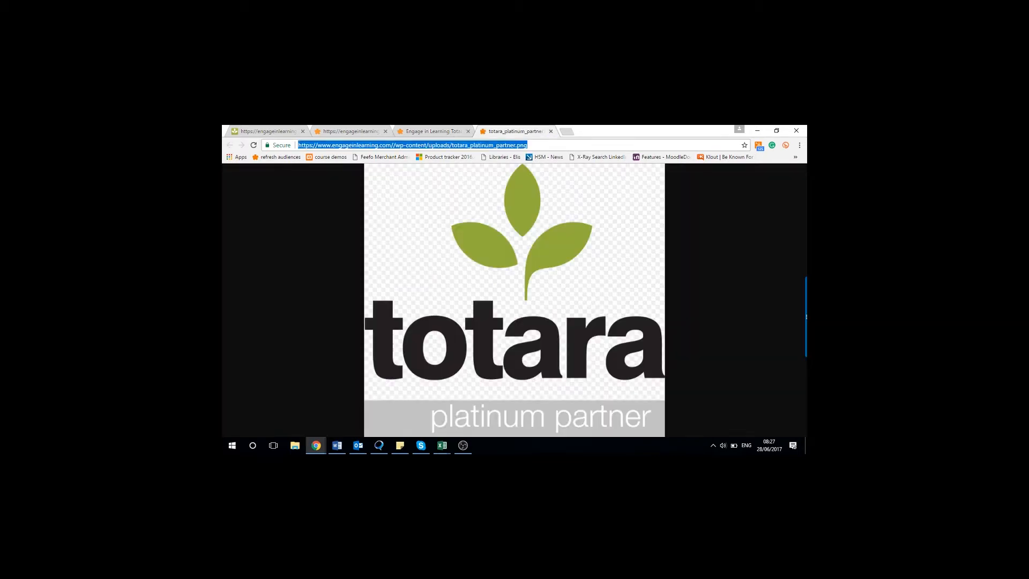
{"action": "left_click", "coordinate": [351, 132]}
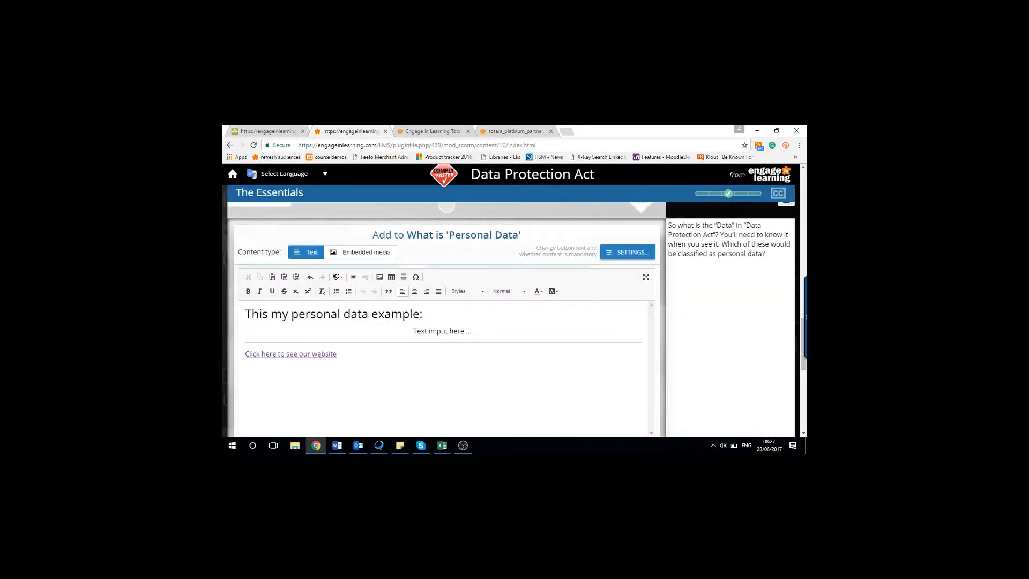
{"action": "key", "text": "F11"}
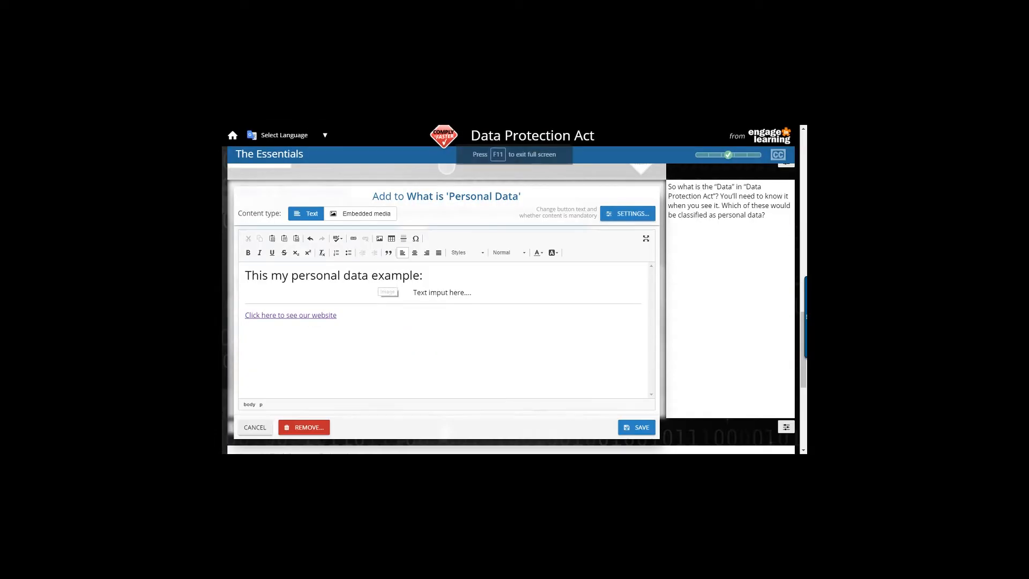
- Insert the Totara platinum partner logo below the website link using its copied web address
{"action": "left_click", "coordinate": [380, 239]}
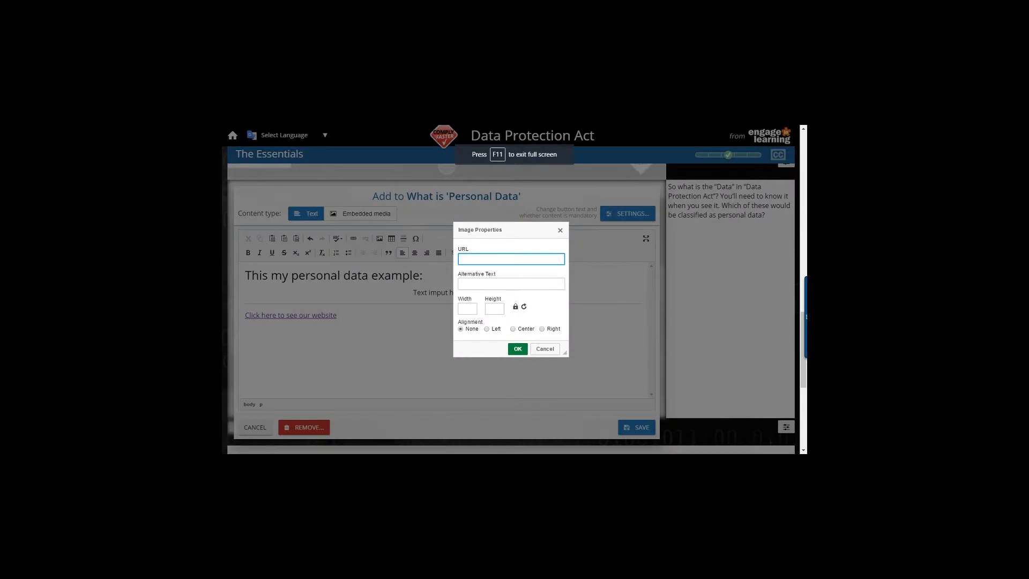
{"action": "key", "text": "ctrl+v"}
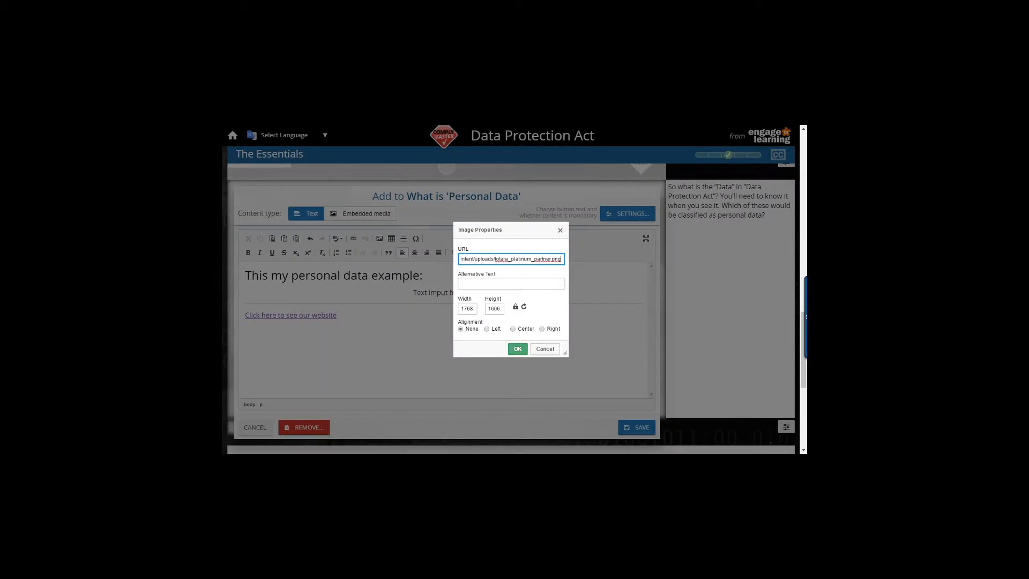
{"action": "left_click", "coordinate": [517, 348]}
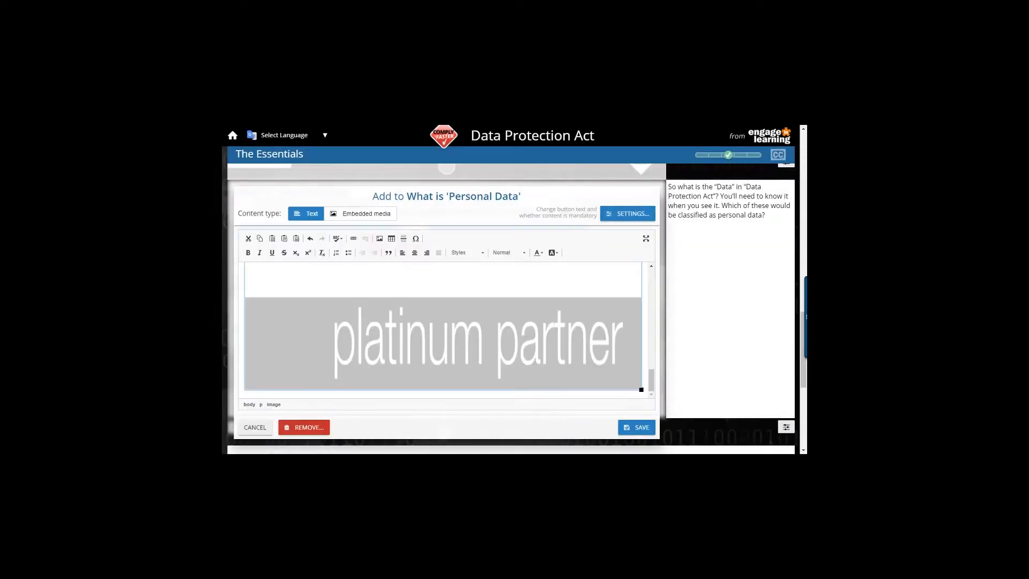
{"action": "double_click", "coordinate": [482, 342]}
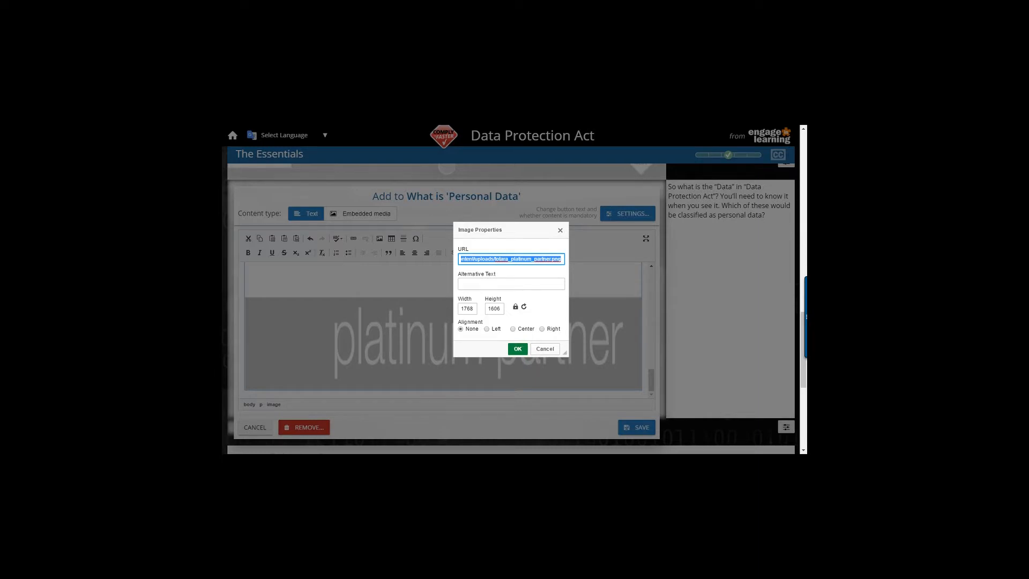
{"action": "key", "text": "Escape"}
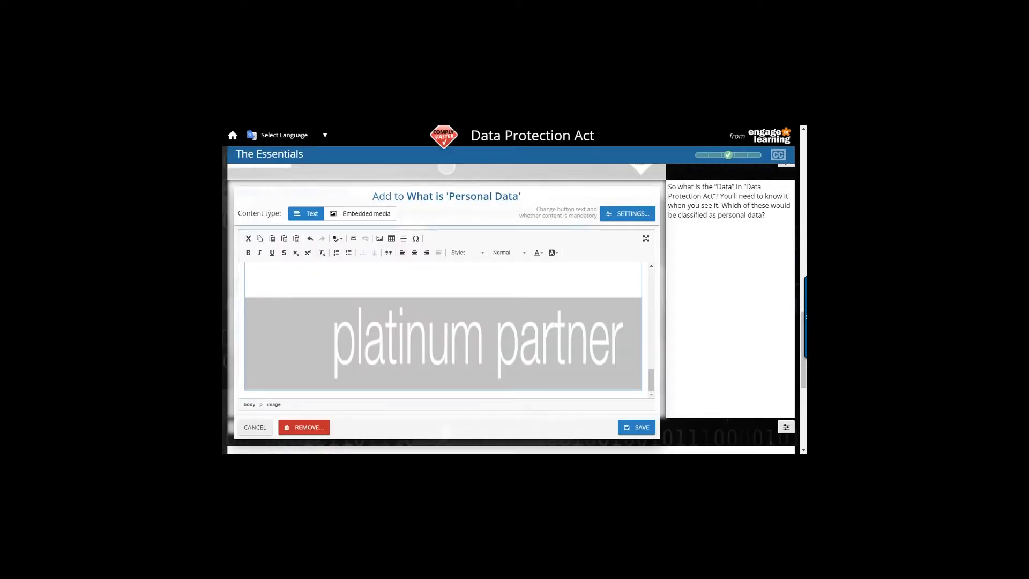
- Shrink the Totara logo to a small thumbnail and move it in front of the "Text imput here...." line
{"action": "left_click_drag", "start_coordinate": [641, 390], "coordinate": [270, 371]}
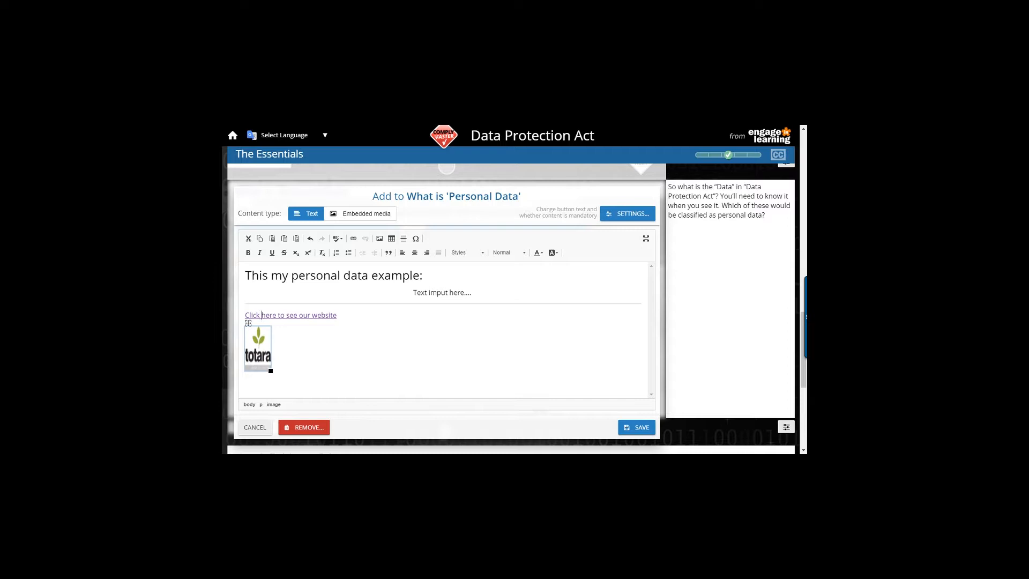
{"action": "left_click_drag", "start_coordinate": [248, 323], "coordinate": [412, 293]}
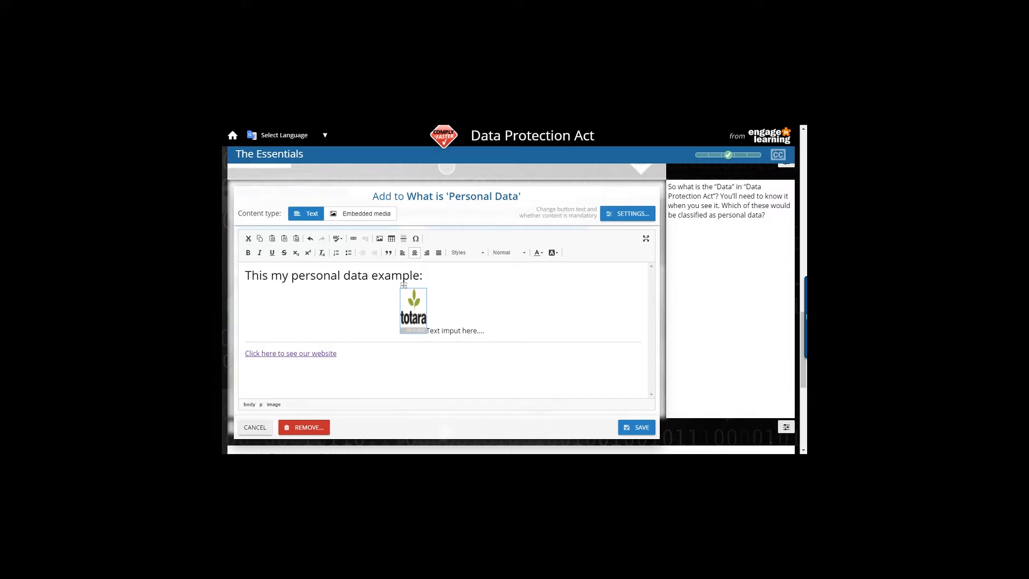
- Remove the current added content of the What is 'Personal Data' page and reopen its empty content editor
{"action": "left_click", "coordinate": [304, 427]}
{"action": "left_click", "coordinate": [583, 257]}
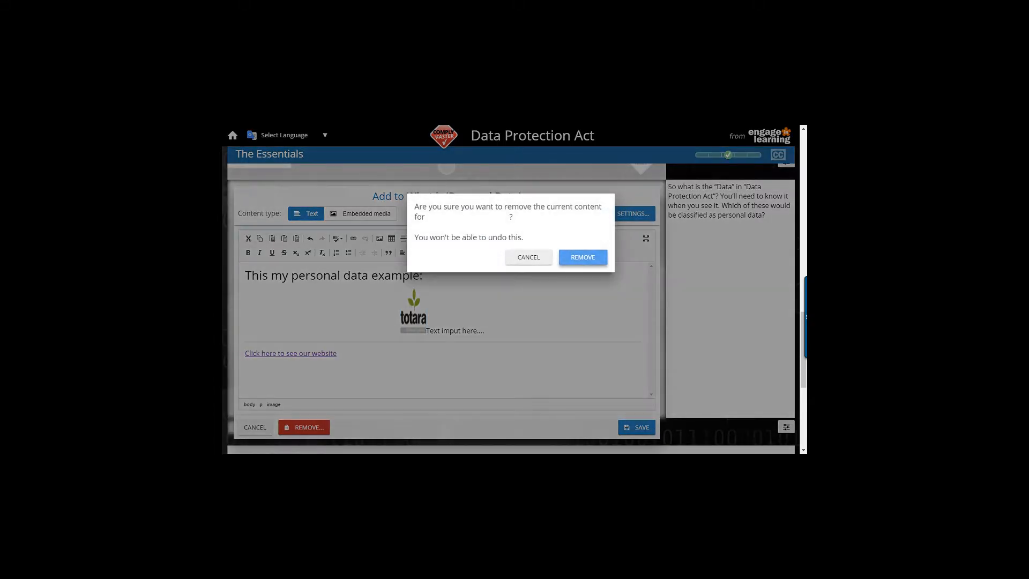
{"action": "left_click", "coordinate": [259, 427]}
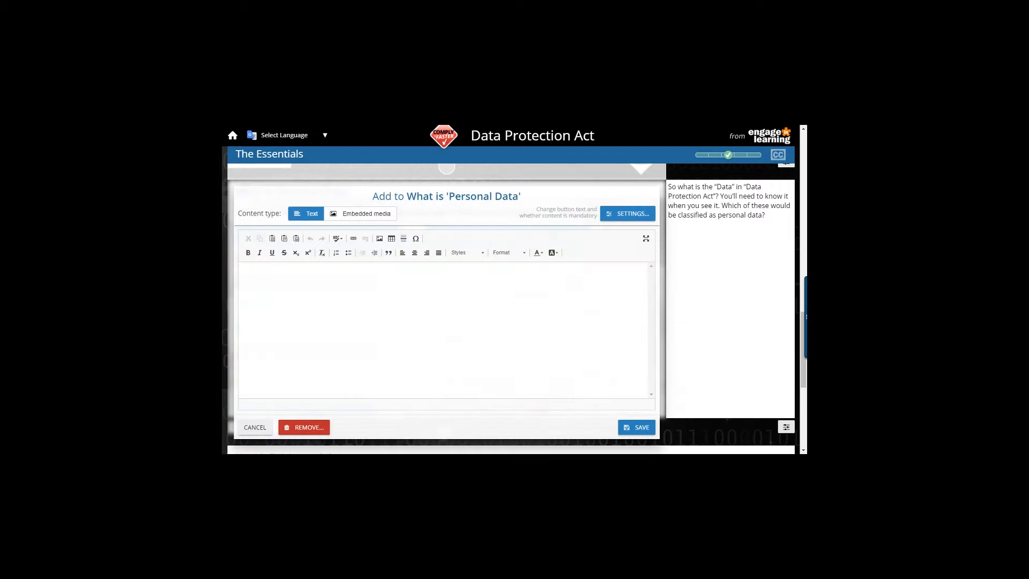
- Copy the Learning Management Options page content from the "Learning Management" heading through the "Automated Learning and Risk Management System (ALaRMS)" heading, including images
{"action": "left_click", "coordinate": [246, 272]}
{"action": "key", "text": "F11"}
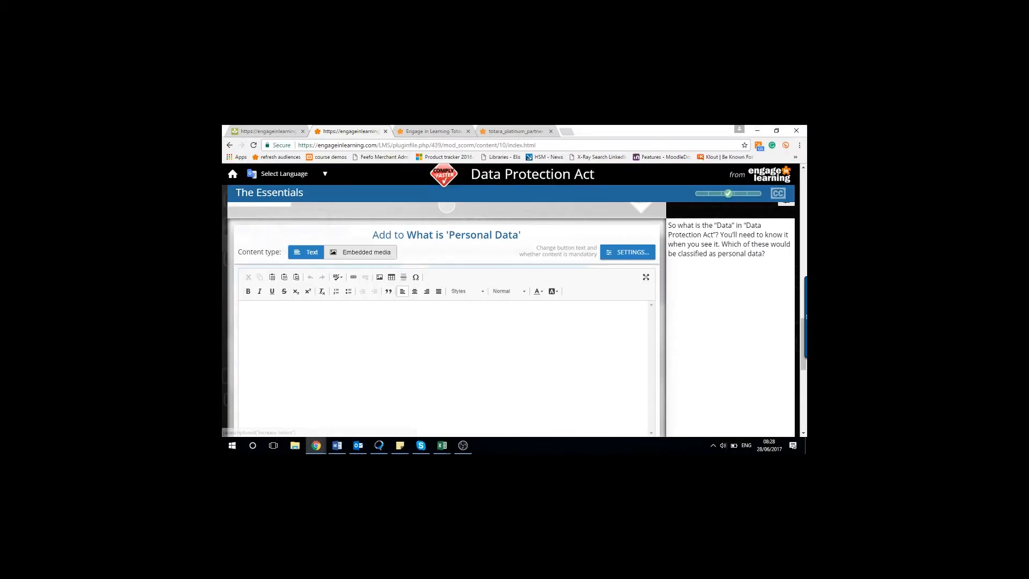
{"action": "left_click", "coordinate": [514, 132]}
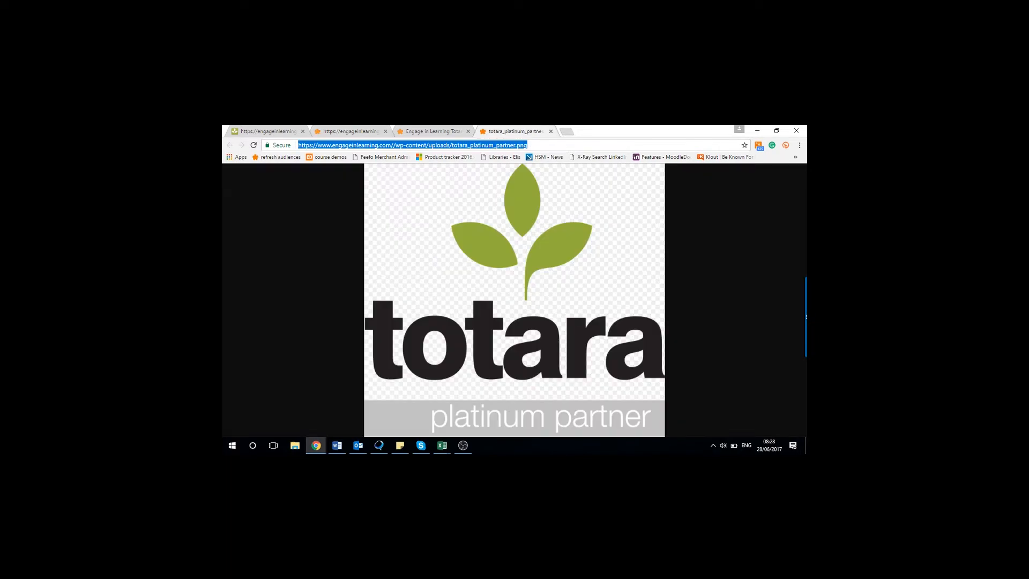
{"action": "key", "text": "ctrl+shift+Tab"}
{"action": "left_click_drag", "start_coordinate": [298, 253], "coordinate": [509, 368]}
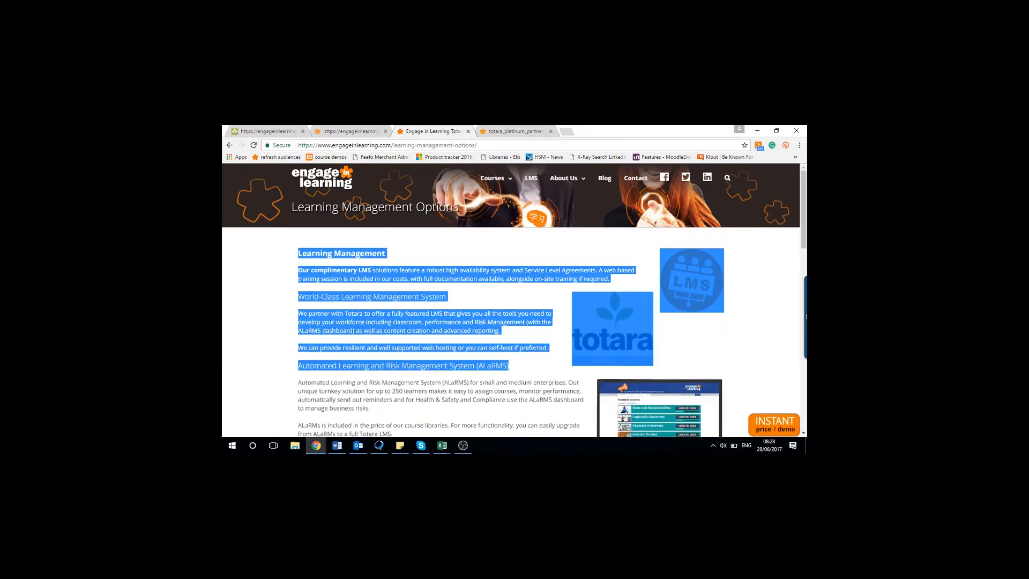
{"action": "right_click", "coordinate": [590, 318]}
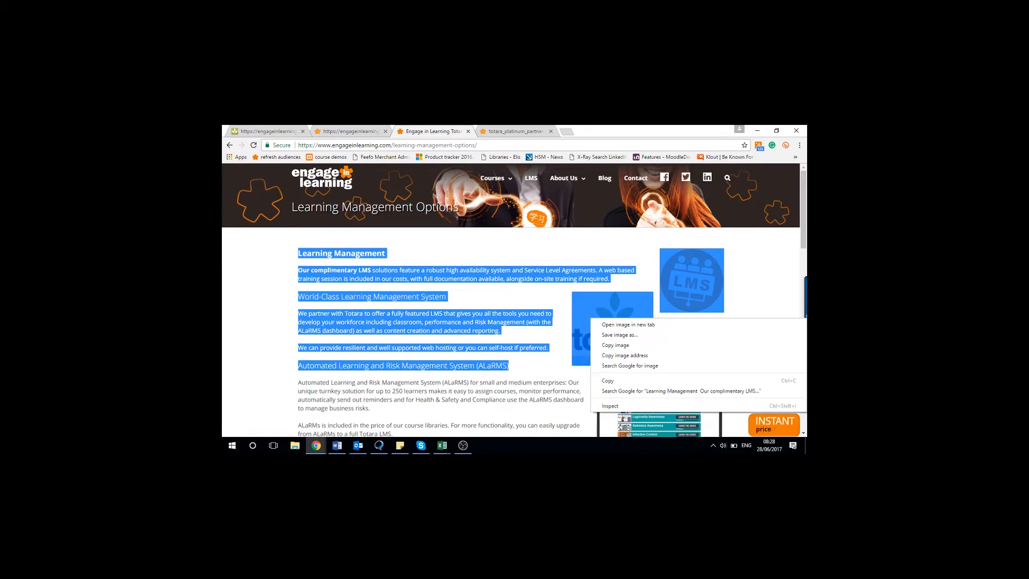
{"action": "left_click", "coordinate": [608, 381]}
- Return to the full-screen course editor and paste the copied Learning Management content into the empty text area
{"action": "key", "text": "ctrl+shift+Tab"}
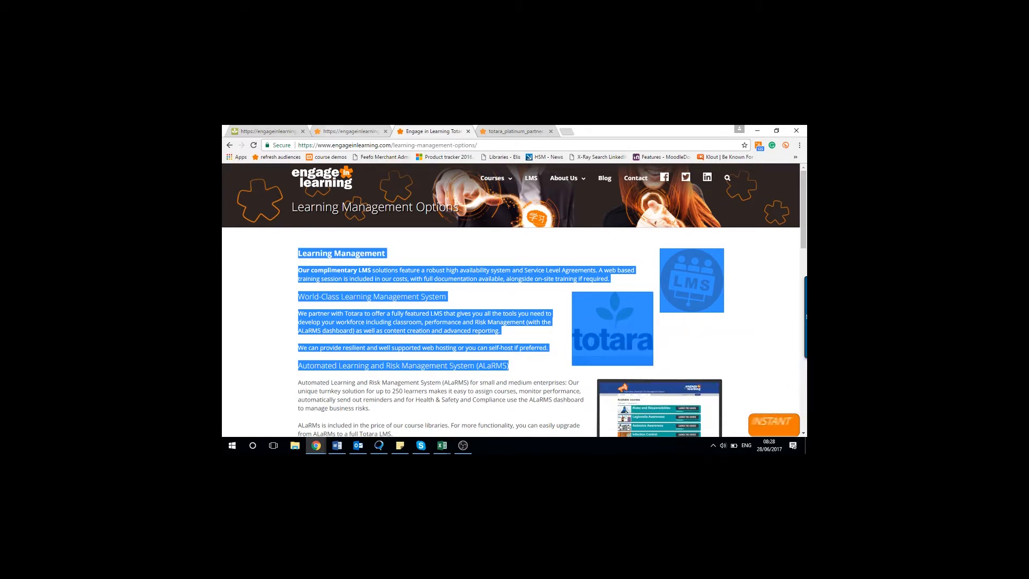
{"action": "key", "text": "F11"}
{"action": "right_click", "coordinate": [277, 291]}
{"action": "key", "text": "Escape"}
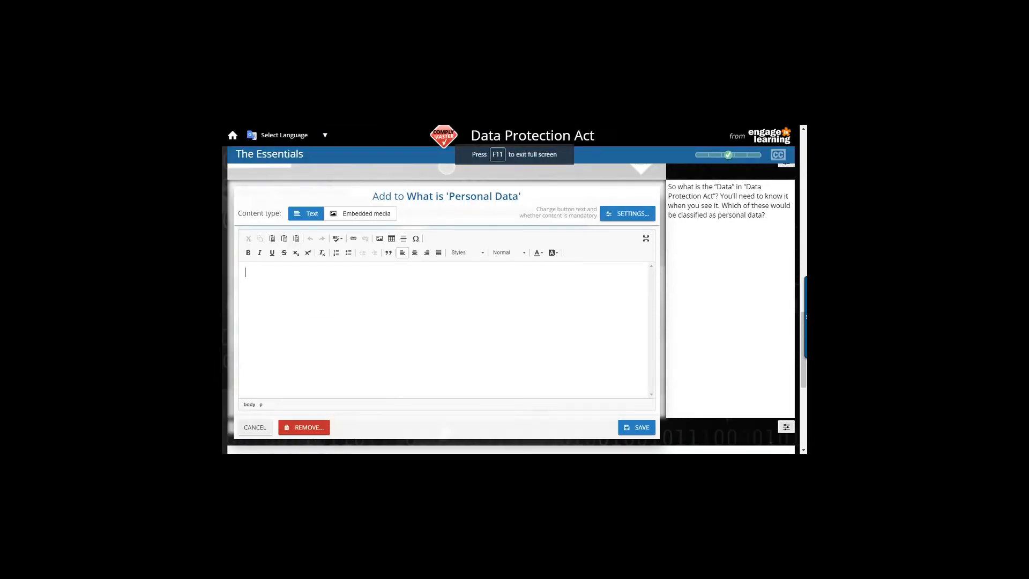
{"action": "key", "text": "ctrl+v"}
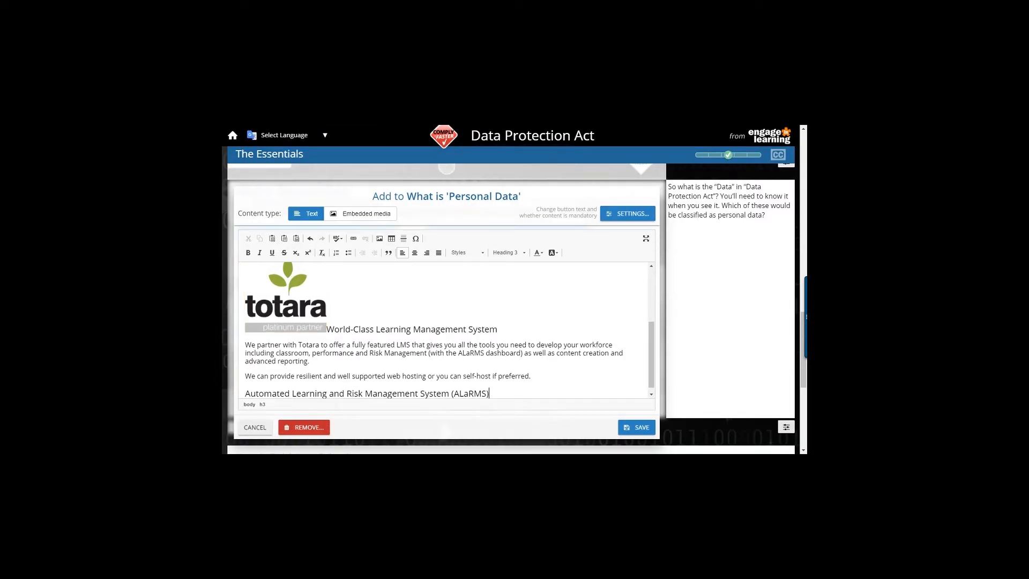
- Align the orange LMS image beside the "Learning Management" heading to the right
{"action": "scroll", "coordinate": [370, 322], "scroll_direction": "up", "scroll_amount": 3}
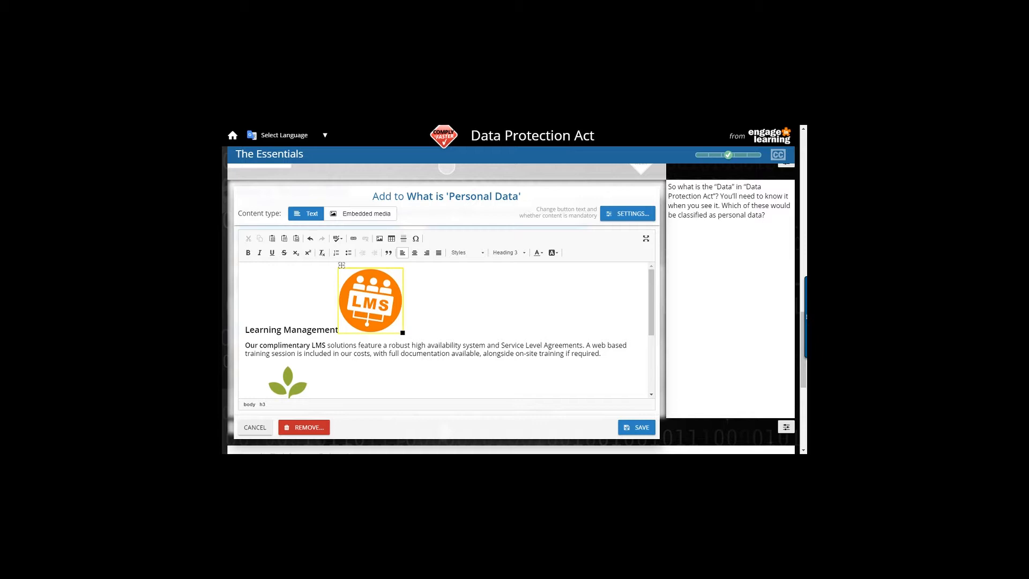
{"action": "double_click", "coordinate": [370, 300]}
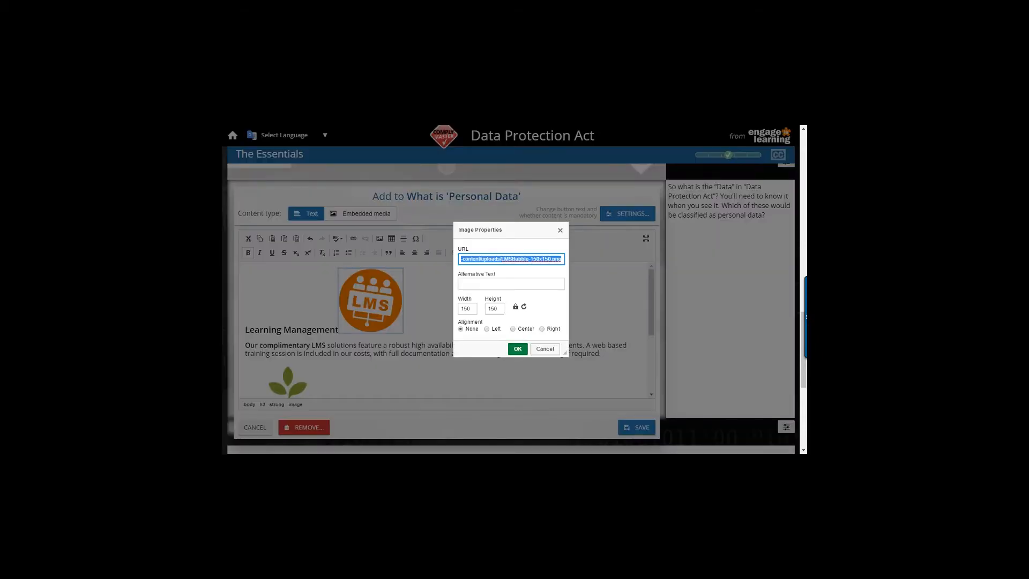
{"action": "left_click", "coordinate": [541, 329]}
{"action": "left_click", "coordinate": [518, 348]}
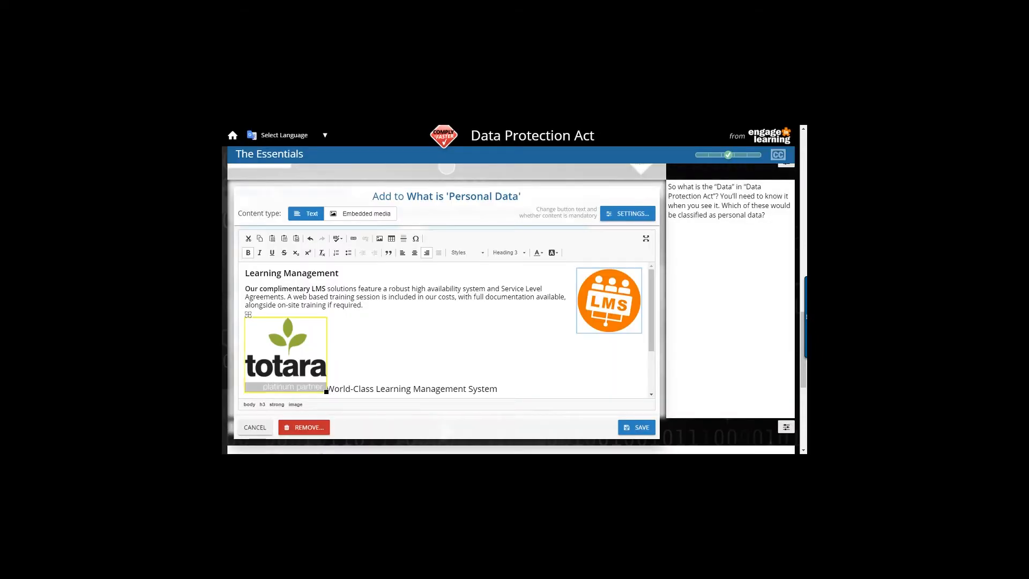
- Align the Totara Platinum Partner logo to the left so the World-Class Learning Management System text wraps beside it
{"action": "double_click", "coordinate": [285, 354]}
{"action": "left_click", "coordinate": [487, 329]}
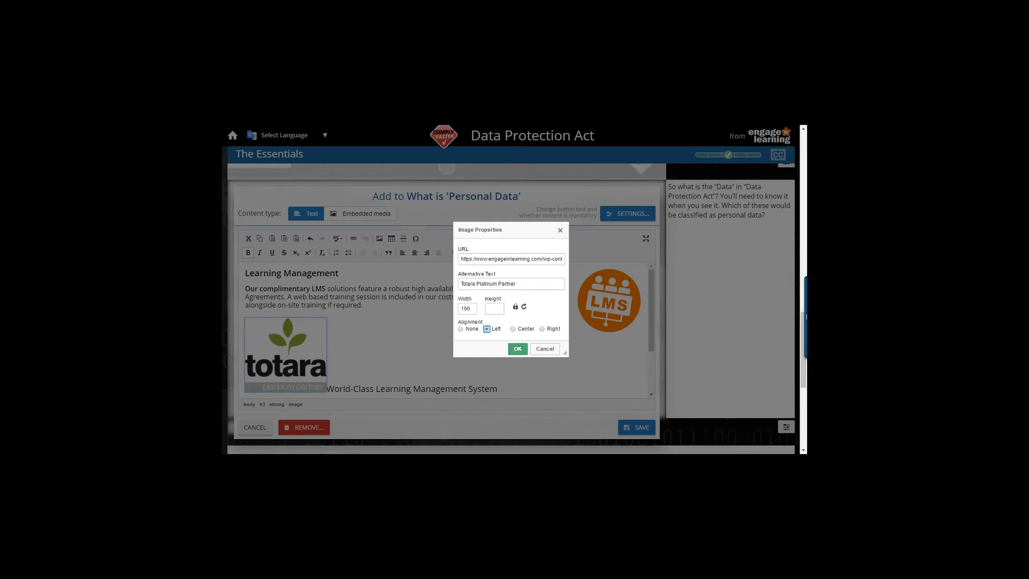
{"action": "left_click", "coordinate": [517, 348]}
{"action": "left_click", "coordinate": [437, 369]}
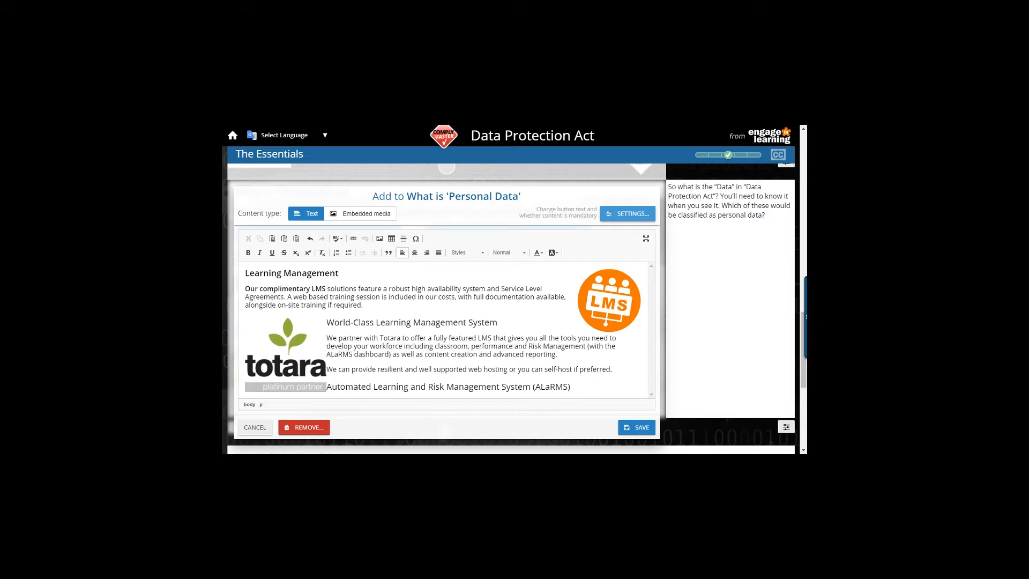
- Configure the content button with the text "Totara LMS" and the map-pin icon, and make viewing the content mandatory
{"action": "left_click", "coordinate": [628, 213]}
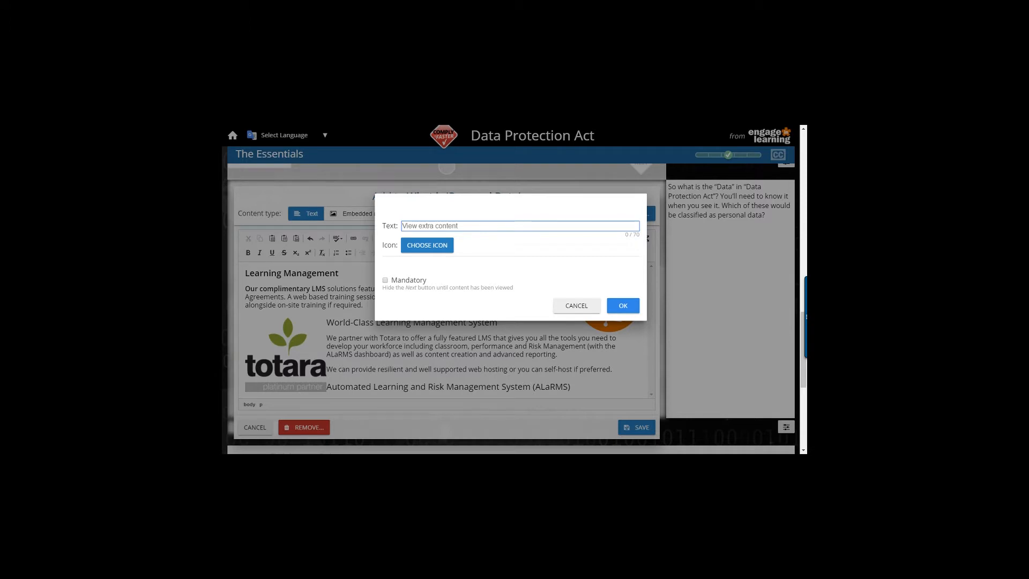
{"action": "type", "text": "Totara LMS"}
{"action": "key", "text": "Tab"}
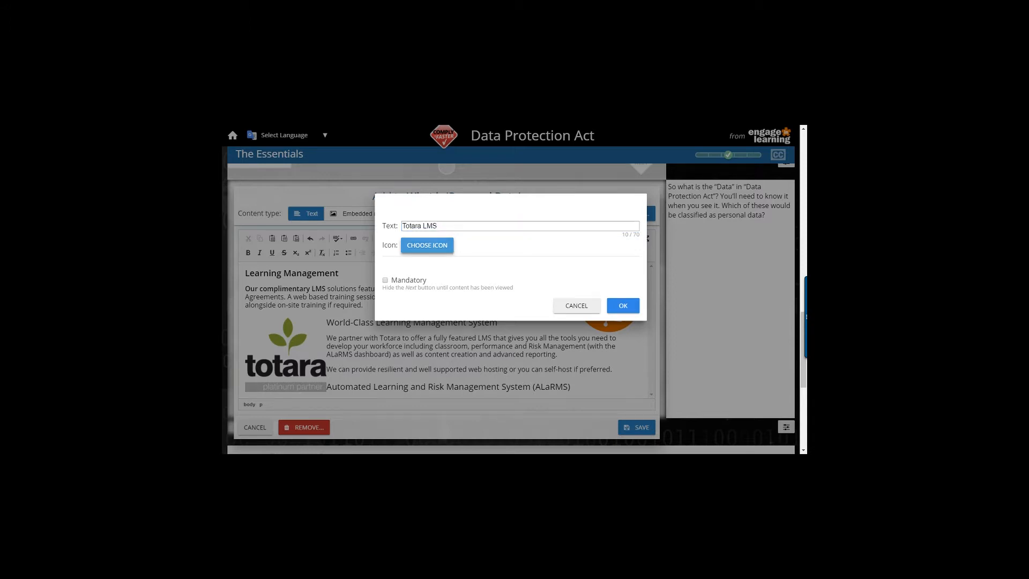
{"action": "key", "text": "Return"}
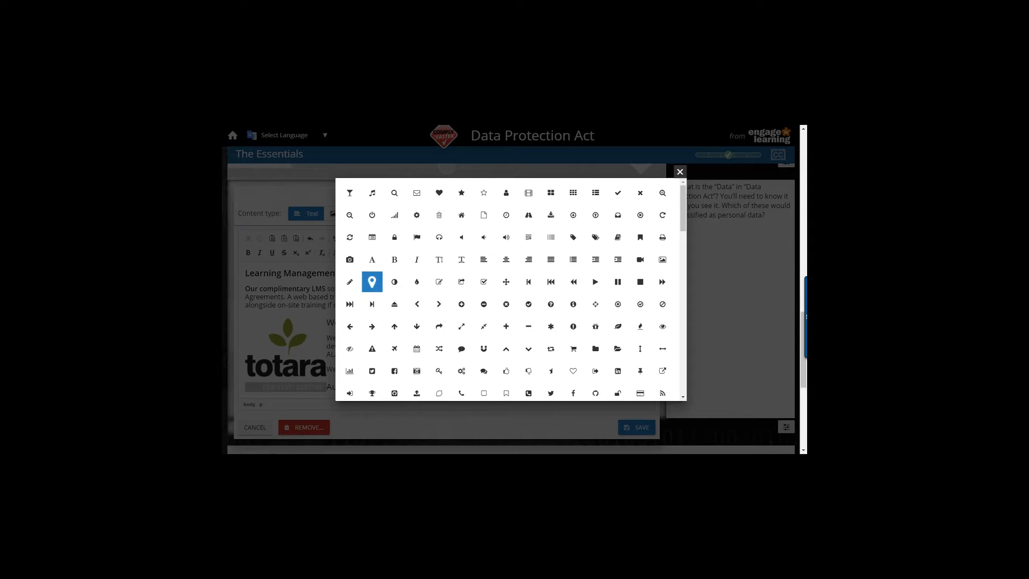
{"action": "key", "text": "Return"}
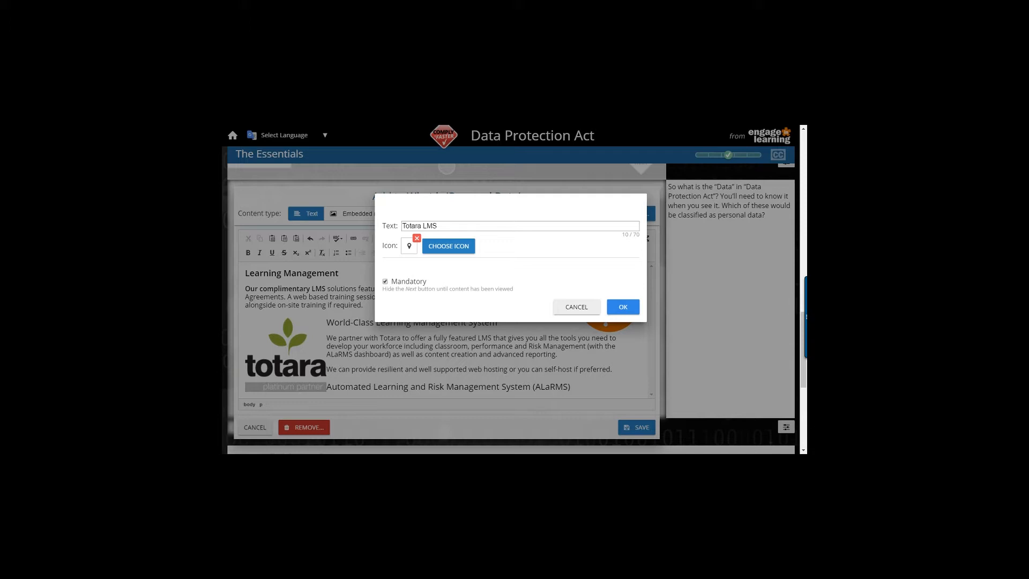
{"action": "left_click", "coordinate": [622, 307]}
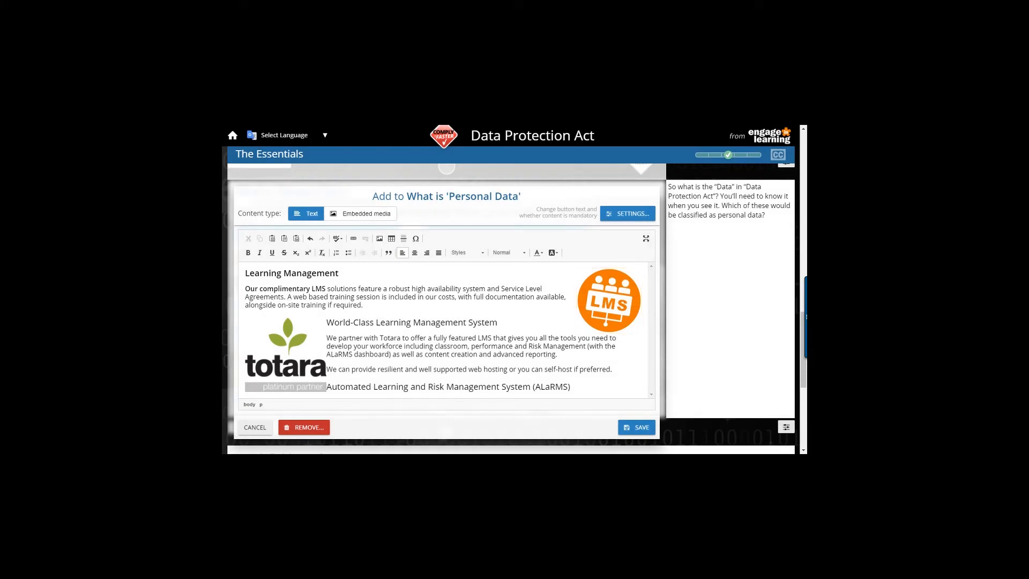
- Save the added content and check it through the page's Totara LMS button, closing it again
{"action": "left_click", "coordinate": [636, 427]}
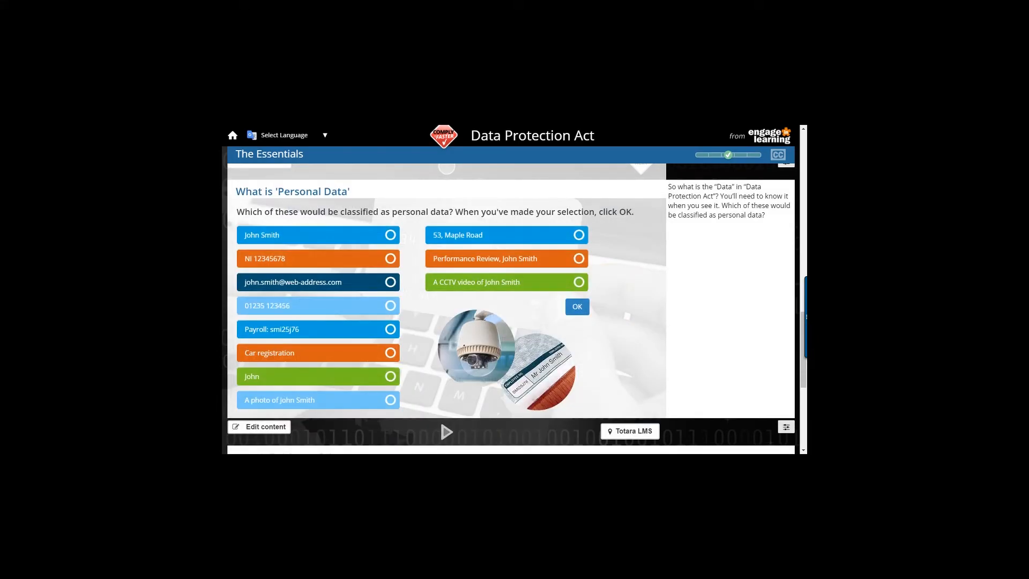
{"action": "left_click", "coordinate": [629, 430]}
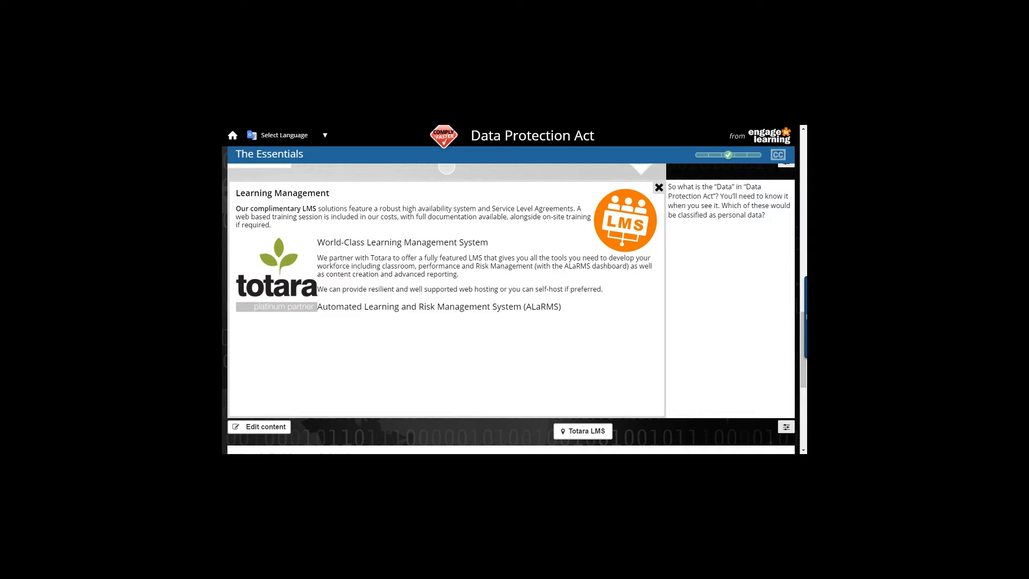
{"action": "left_click", "coordinate": [659, 187]}
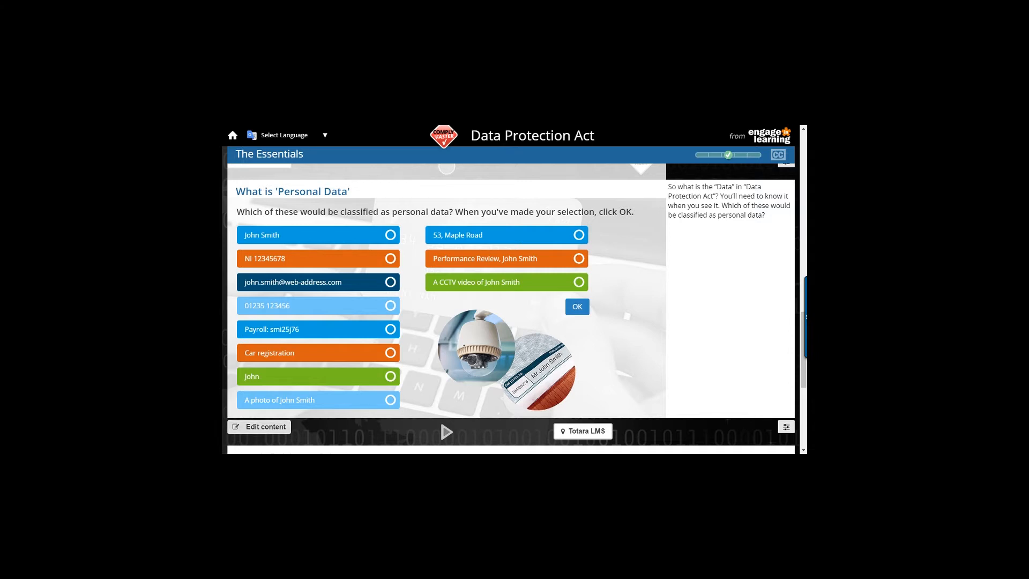
- Reopen the page's added content with the content type set to Embedded media, and review the supported formats
{"action": "left_click", "coordinate": [260, 427]}
{"action": "left_click", "coordinate": [360, 213]}
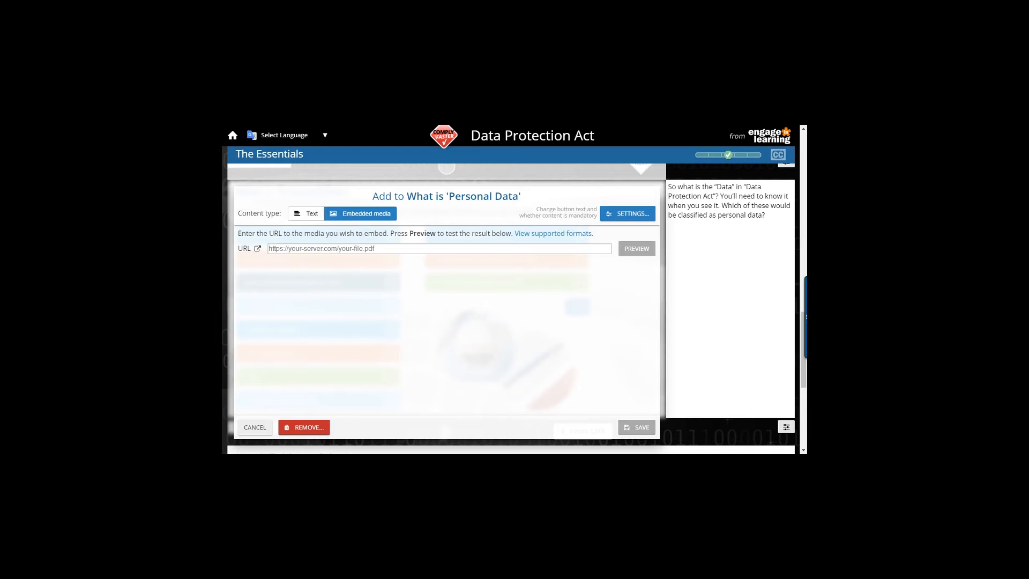
{"action": "left_click", "coordinate": [553, 233]}
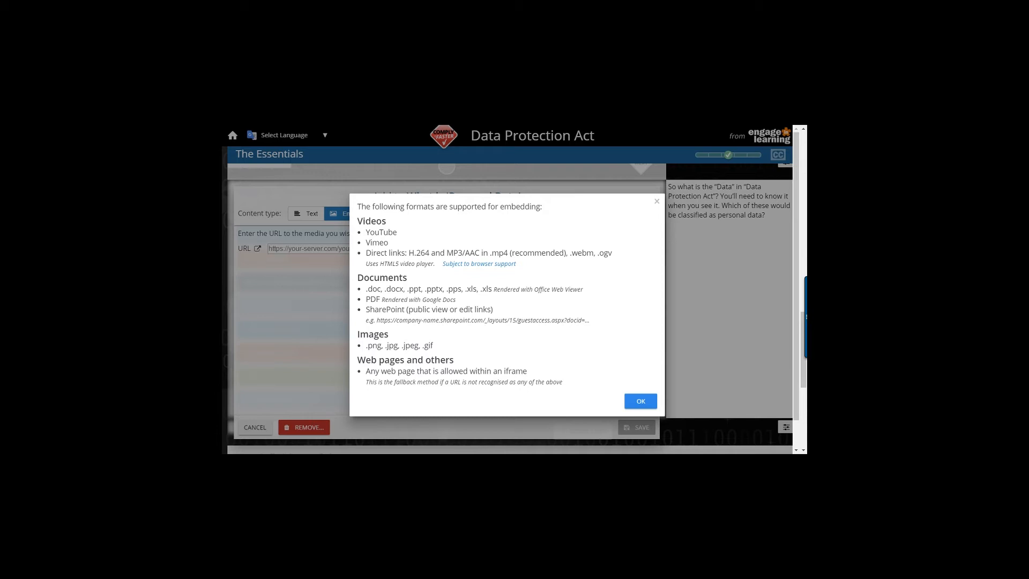
{"action": "left_click", "coordinate": [641, 401]}
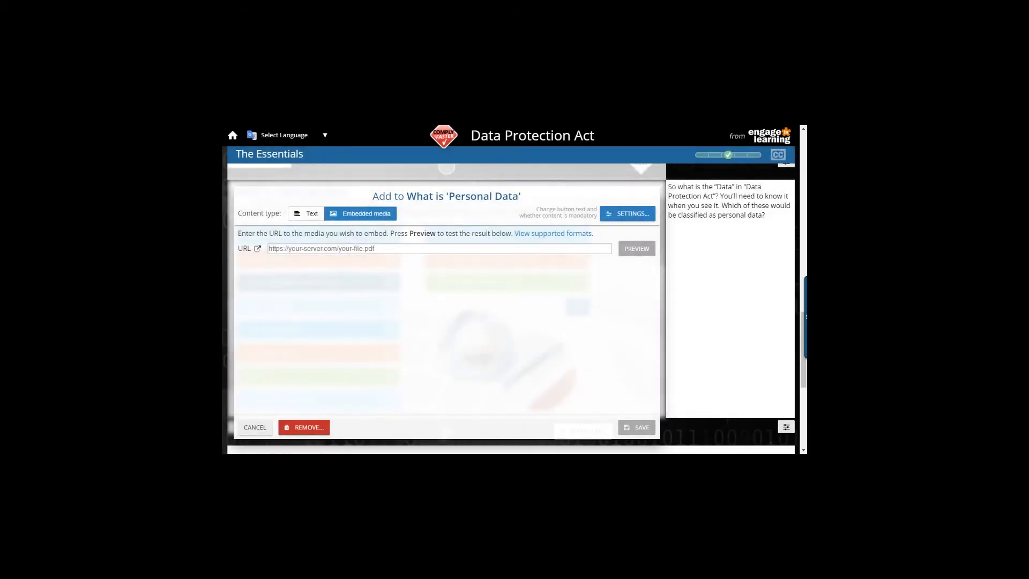
{"action": "type", "text": "http"}
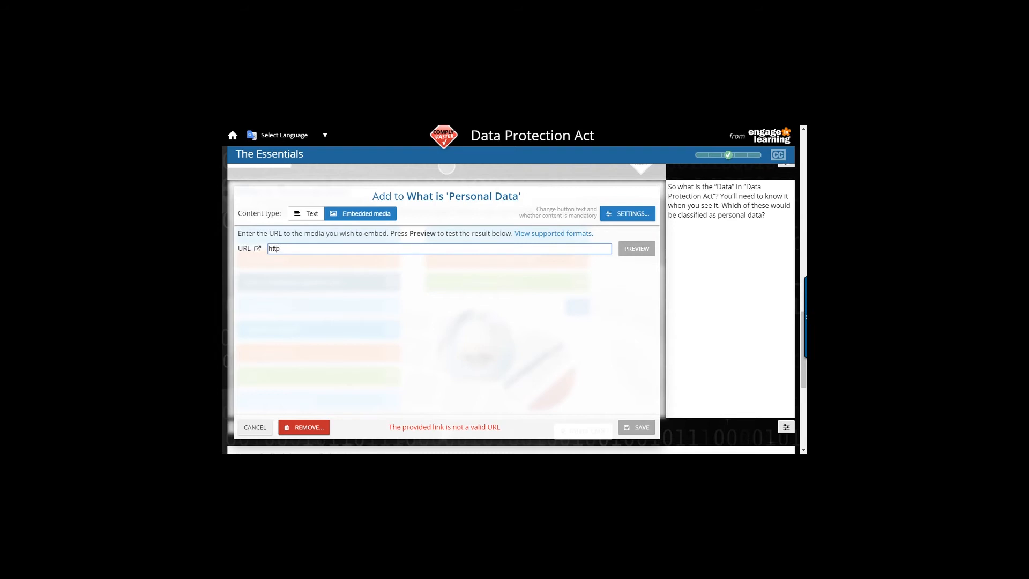
{"action": "type", "text": "s://www.engageinlearning.com"}
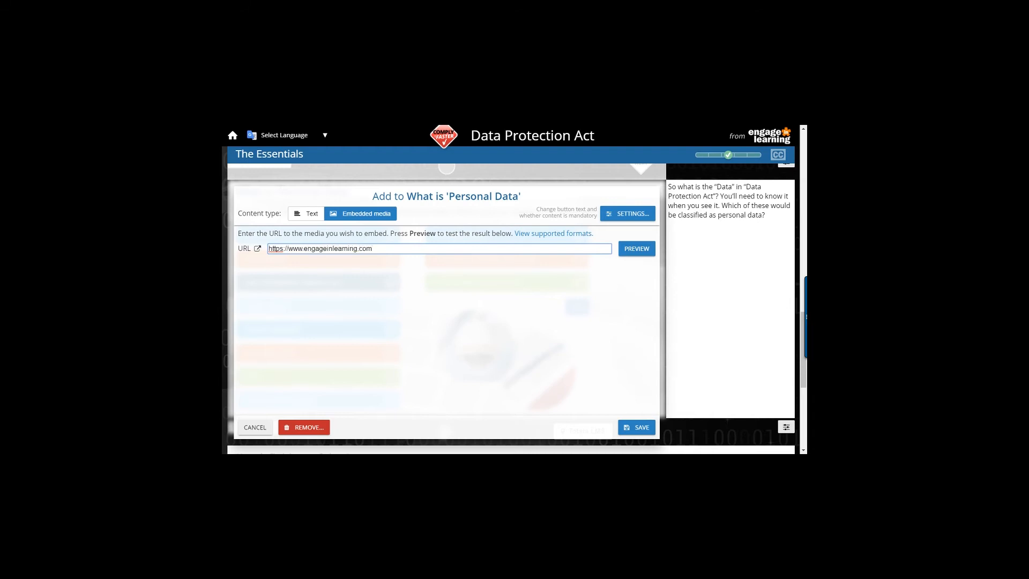
{"action": "left_click", "coordinate": [637, 249]}
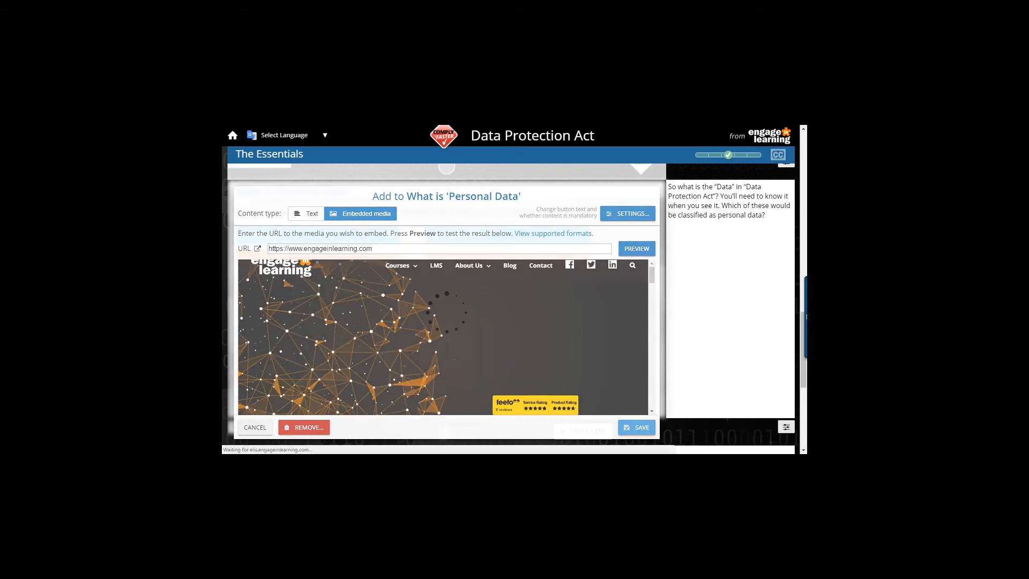
- Save the embedded website as the page's added content and test it by browsing to its Courses page
{"action": "left_click", "coordinate": [637, 427]}
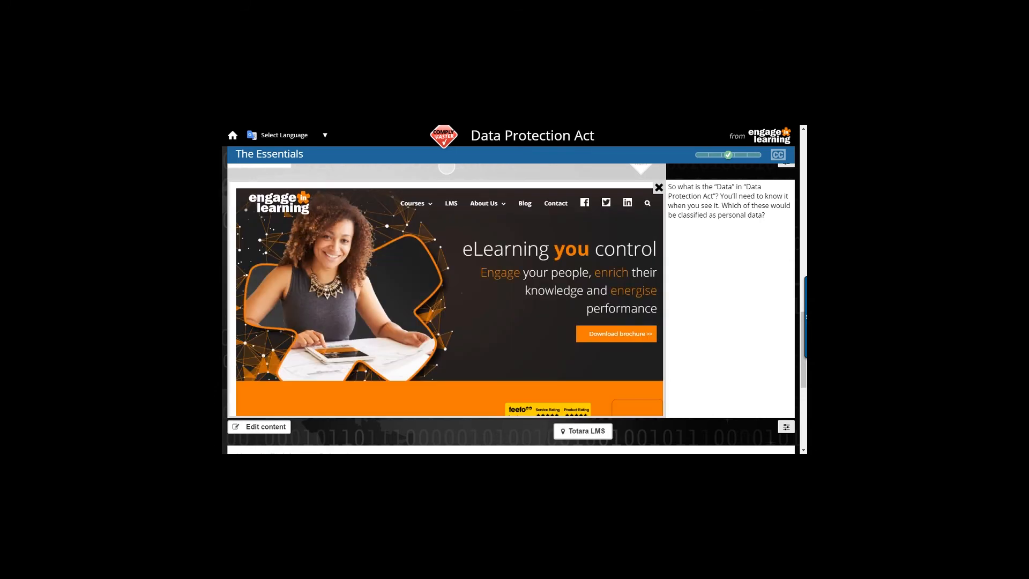
{"action": "mouse_move", "coordinate": [415, 203]}
{"action": "left_click", "coordinate": [441, 226]}
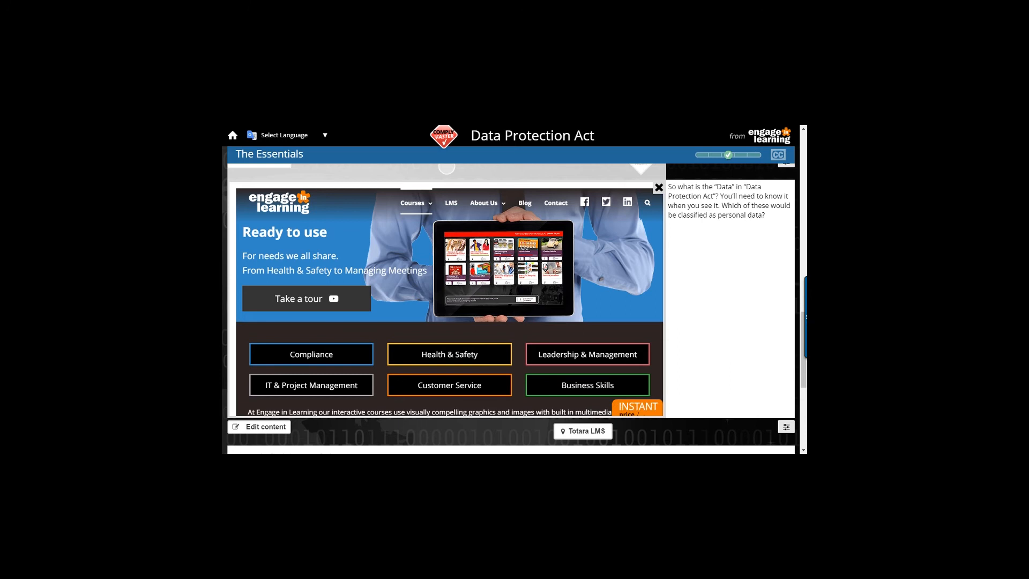
- Permanently remove the added content from What is 'Personal Data' and close the empty content overlay
{"action": "left_click", "coordinate": [259, 427]}
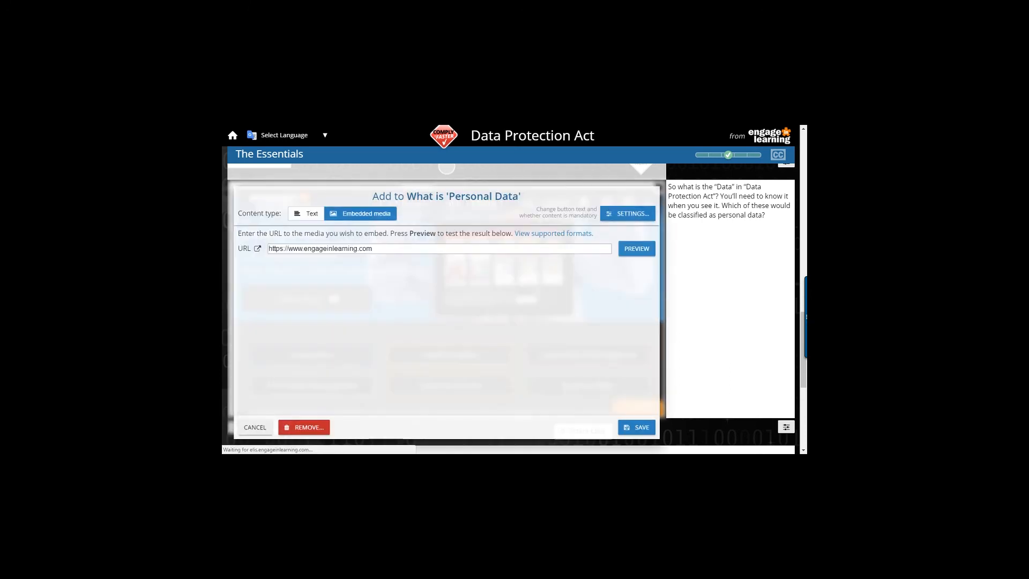
{"action": "left_click", "coordinate": [303, 427]}
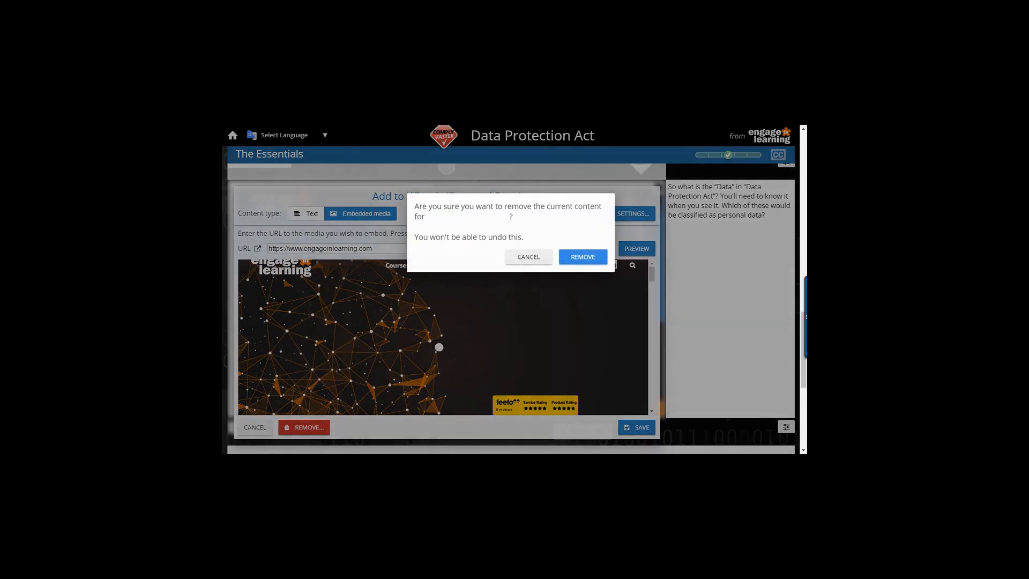
{"action": "left_click", "coordinate": [582, 257]}
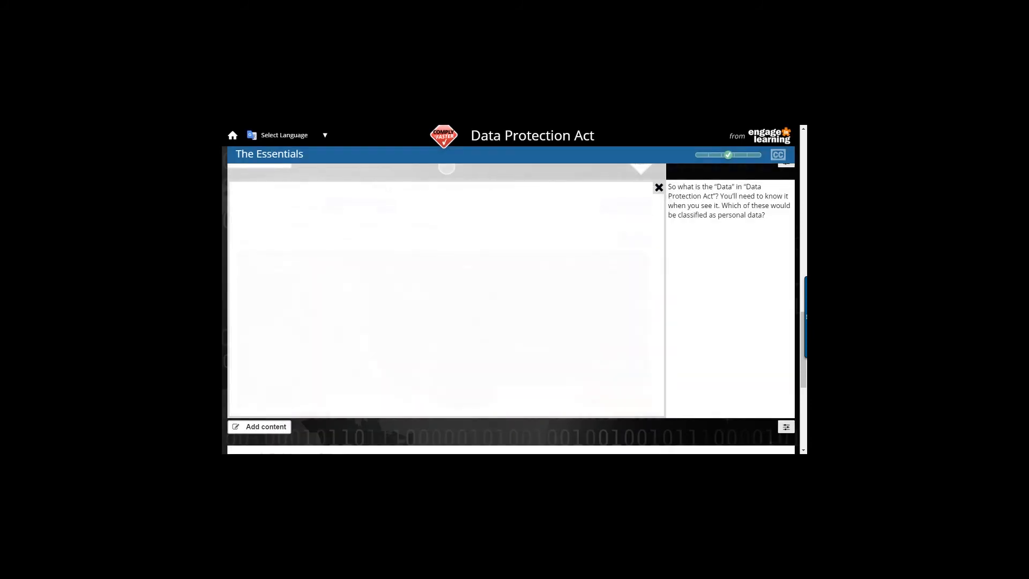
{"action": "left_click", "coordinate": [659, 187]}
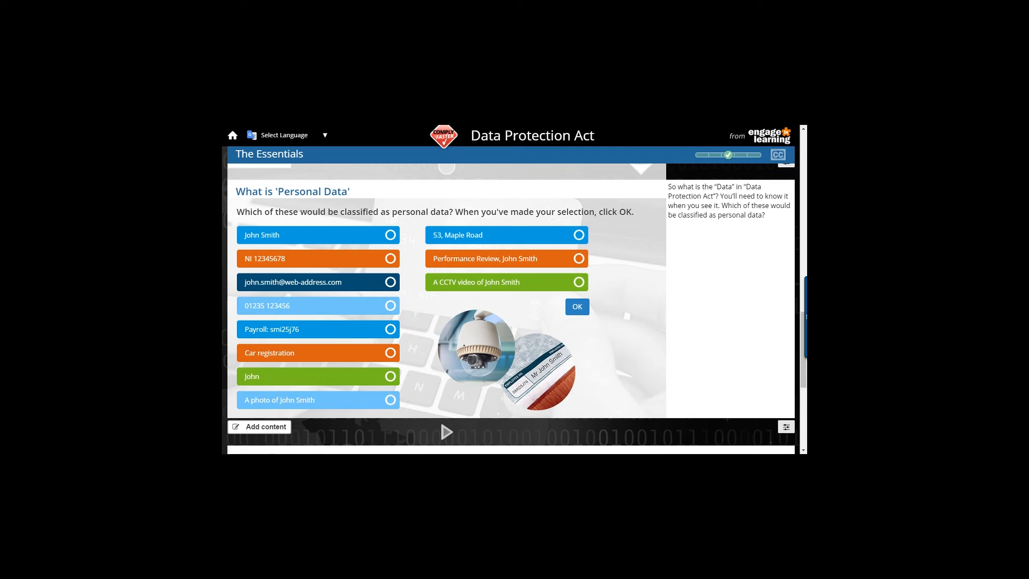
{"action": "scroll", "coordinate": [511, 304], "scroll_direction": "down", "scroll_amount": 5}
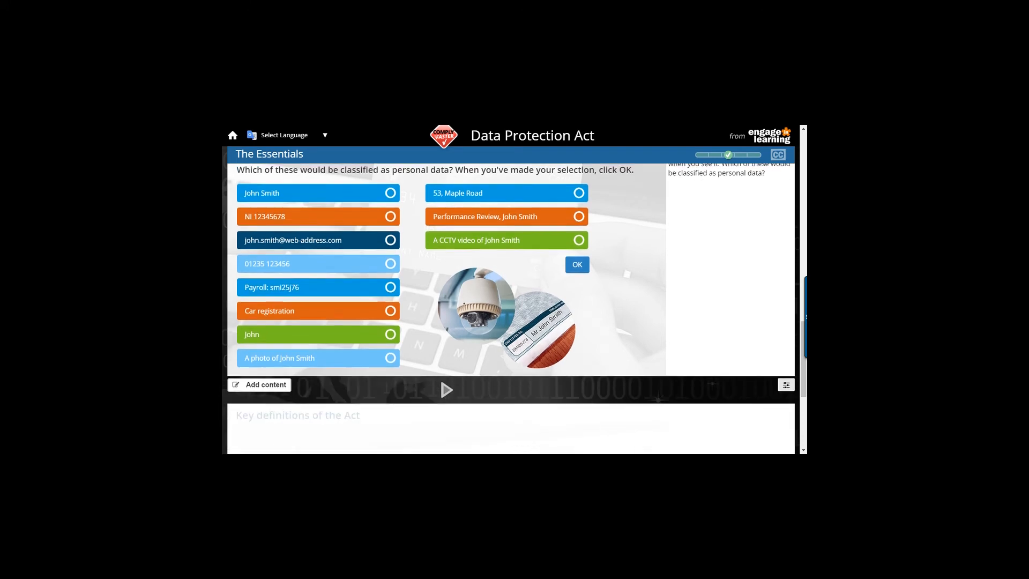